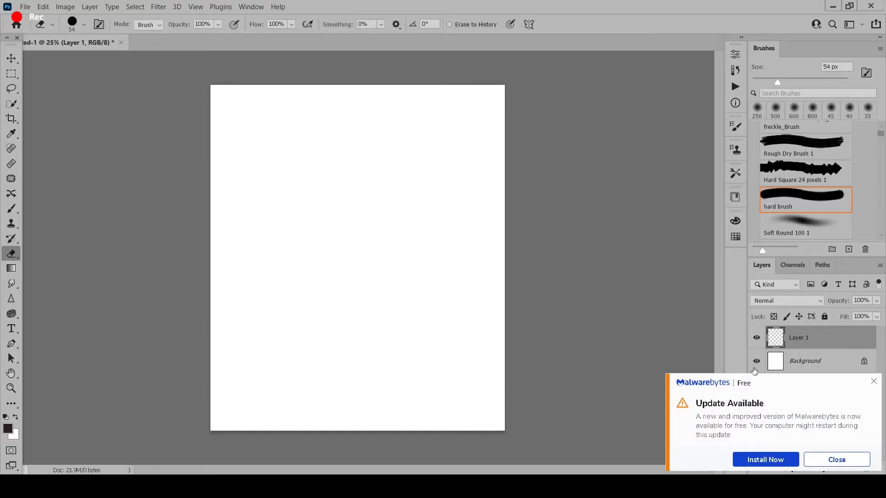
- Dismiss the update notification and sketch the crown of the hair on Layer 1 with a 35 px hard brush
left_click(856, 459)
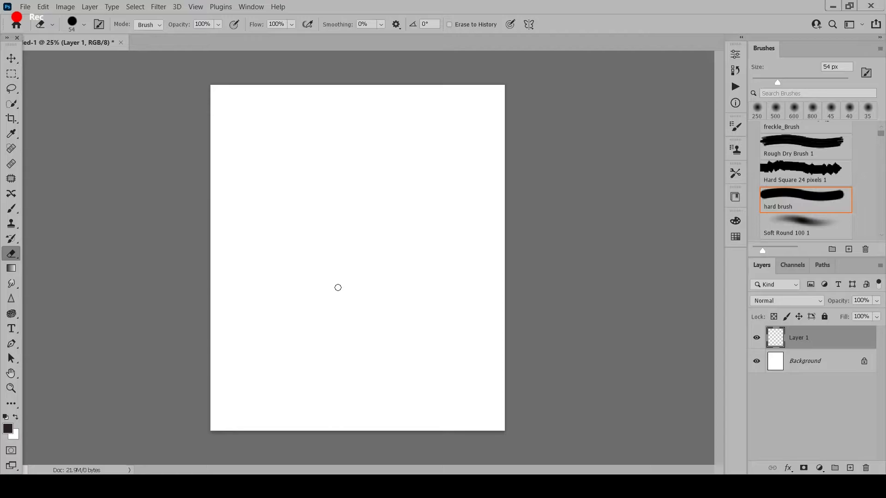
key("bracketleft")
key("bracketleft")
left_click_drag(294, 159, 294, 170)
key("b")
mouse_move(325, 139)
left_mouse_down()
mouse_move(363, 135)
mouse_move(410, 149)
mouse_move(311, 149)
mouse_move(403, 154)
mouse_move(400, 153)
left_mouse_up()
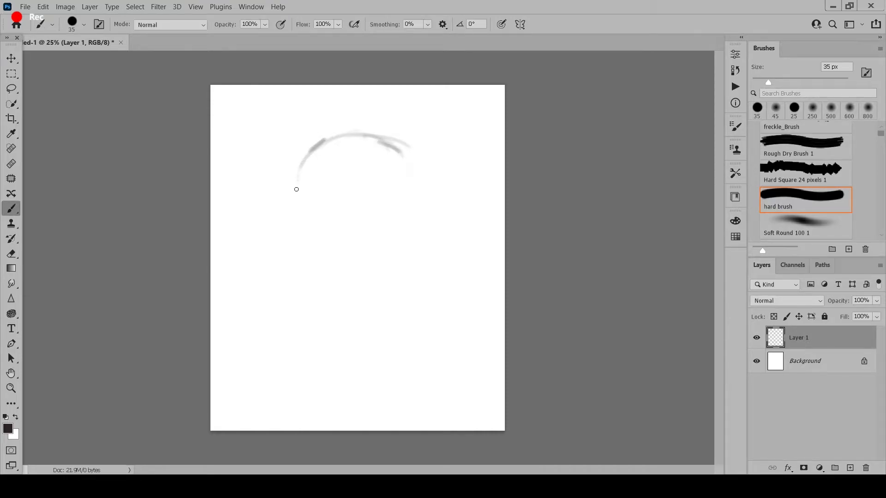
- Sketch the wavy outer contour of the long hair down both sides, ending in jagged tips near the canvas bottom
mouse_move(293, 207)
left_mouse_down()
mouse_move(286, 227)
mouse_move(307, 266)
mouse_move(291, 246)
mouse_move(305, 267)
mouse_move(300, 294)
left_mouse_up()
left_click_drag(297, 263, 282, 311)
mouse_move(287, 318)
left_mouse_down()
mouse_move(292, 347)
mouse_move(318, 367)
mouse_move(317, 411)
left_mouse_up()
left_click_drag(328, 375, 351, 425)
mouse_move(404, 149)
left_mouse_down()
mouse_move(429, 241)
mouse_move(432, 340)
left_mouse_up()
left_click_drag(416, 328, 391, 402)
left_click_drag(386, 388, 386, 423)
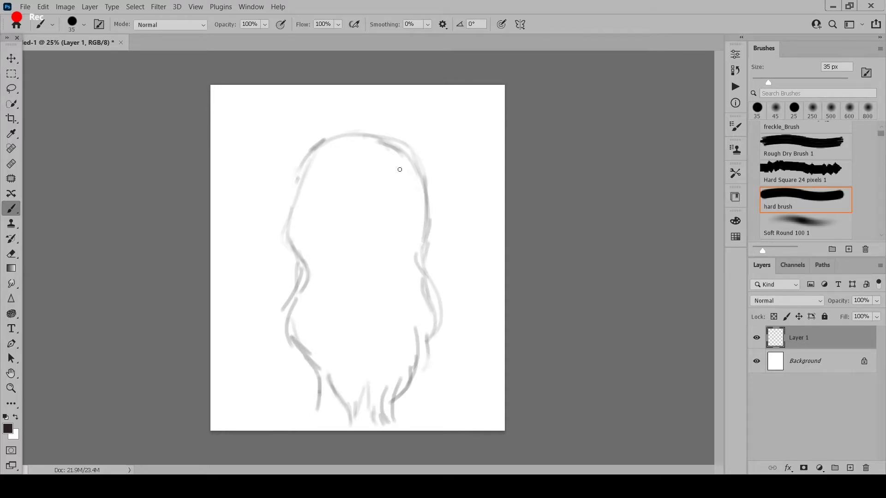
- Thicken the right contour and sketch flowing wavy strands inside the right half of the hair
left_click_drag(407, 153, 426, 259)
mouse_move(395, 172)
left_mouse_down()
mouse_move(389, 269)
mouse_move(400, 353)
left_mouse_up()
left_click_drag(395, 316, 390, 394)
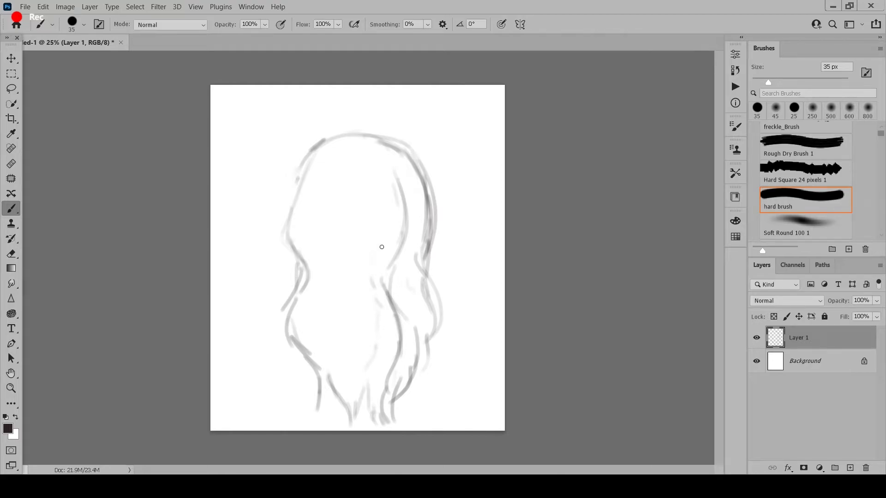
left_click_drag(392, 193, 379, 240)
left_click_drag(412, 265, 404, 300)
left_click_drag(425, 314, 416, 353)
- Sketch wavy inner strands in the left half of the hair and shift the whole sketch slightly upward
left_click_drag(334, 278, 336, 351)
left_click_drag(347, 319, 333, 383)
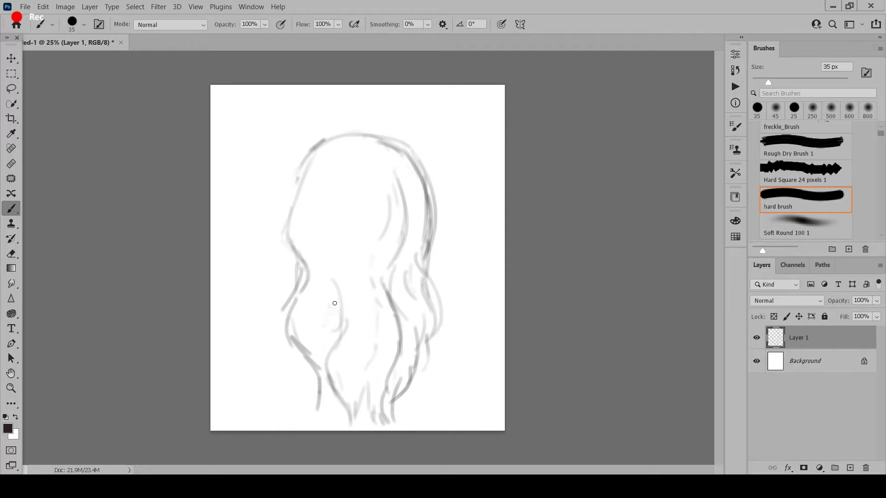
mouse_move(334, 280)
left_mouse_down()
mouse_move(345, 249)
mouse_move(333, 284)
mouse_move(288, 304)
mouse_move(310, 366)
left_mouse_up()
left_click(10, 61)
left_click_drag(369, 258, 369, 244)
key("b")
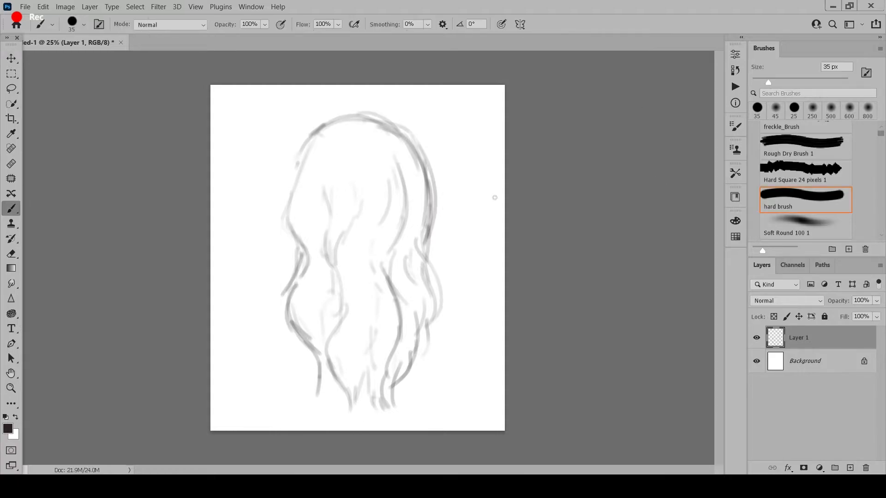
- Add a new layer between the sketch layer and Background, and set the foreground color to brown 703921
left_click(816, 368)
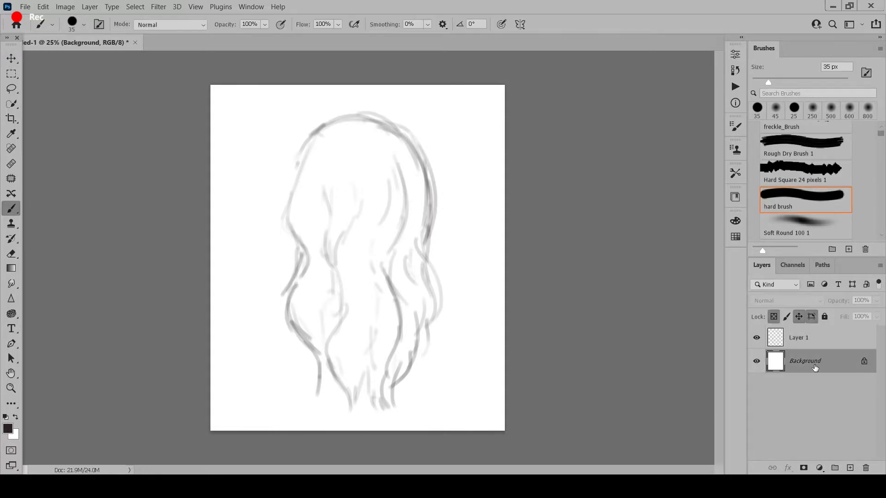
left_click(851, 468)
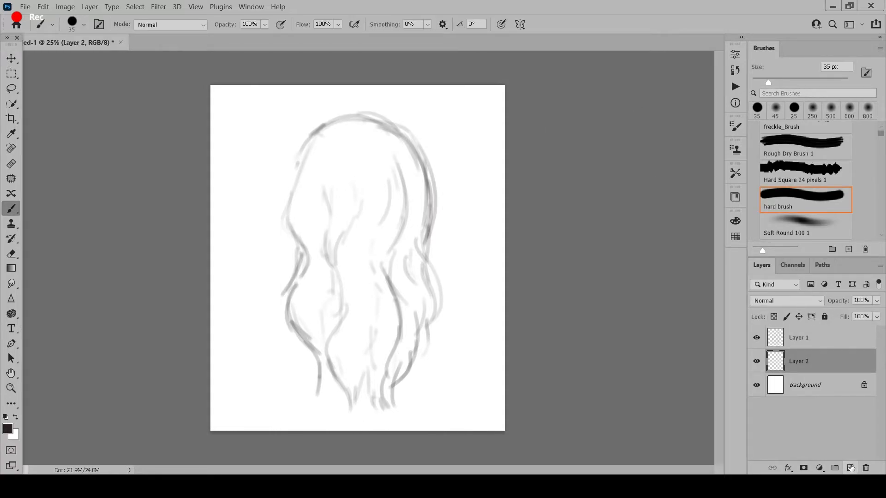
left_click(8, 429)
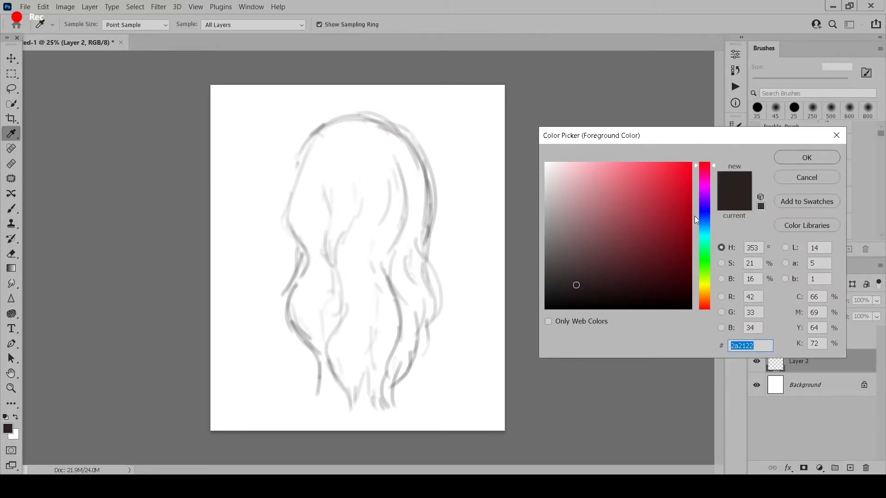
left_click(708, 304)
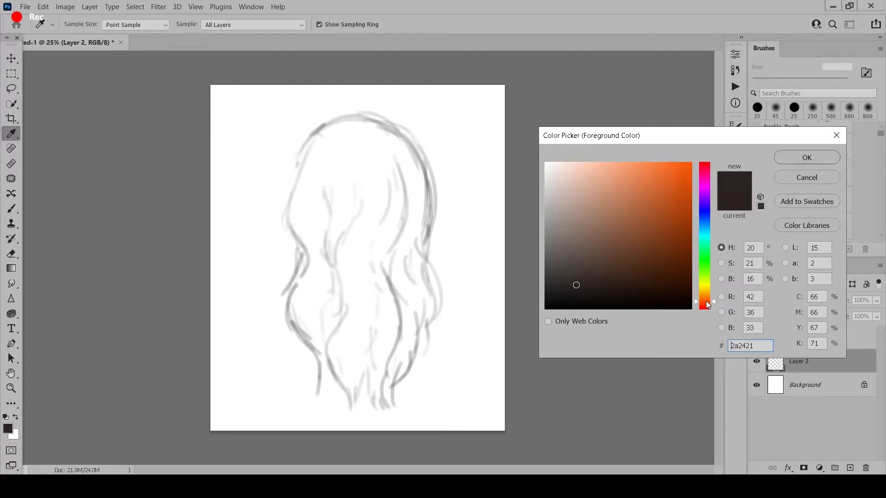
left_click(649, 245)
left_click(808, 158)
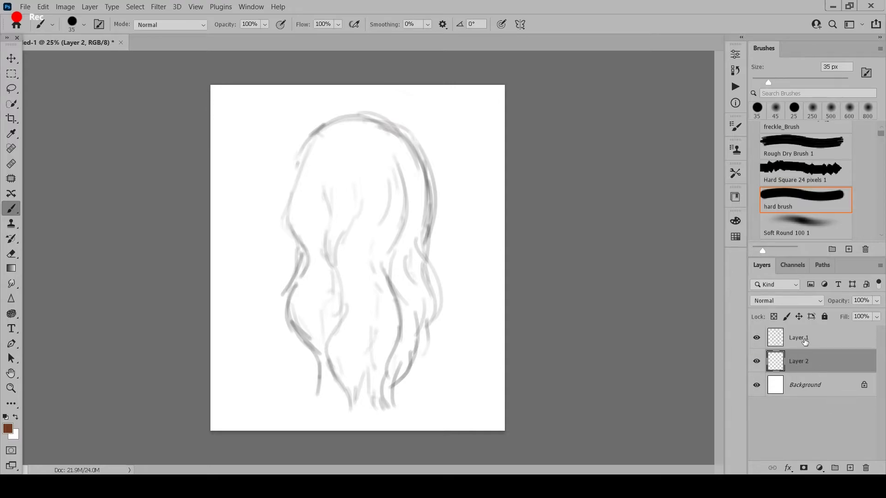
- Lower the opacity of the sketch on Layer 1 to about 33%
left_click(807, 339)
left_click(877, 301)
left_click_drag(841, 320, 844, 315)
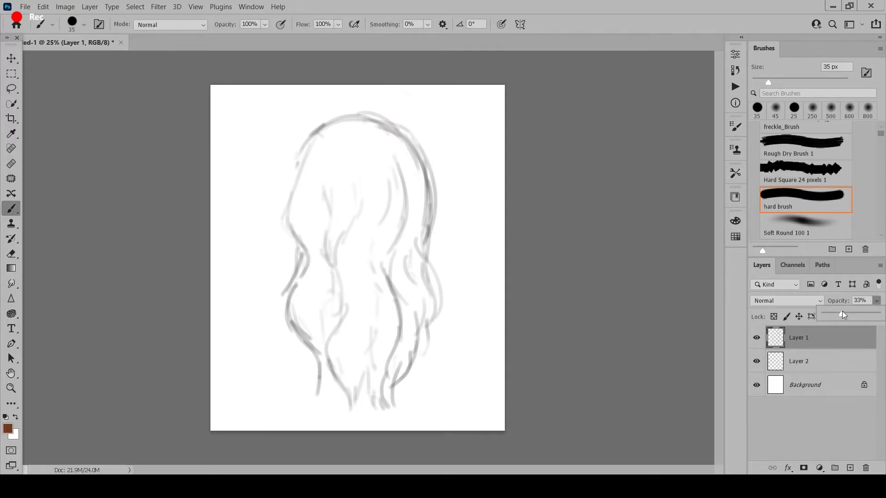
- Make Layer 2 active and choose the Hair 4 brush at 250 px
left_click(831, 358)
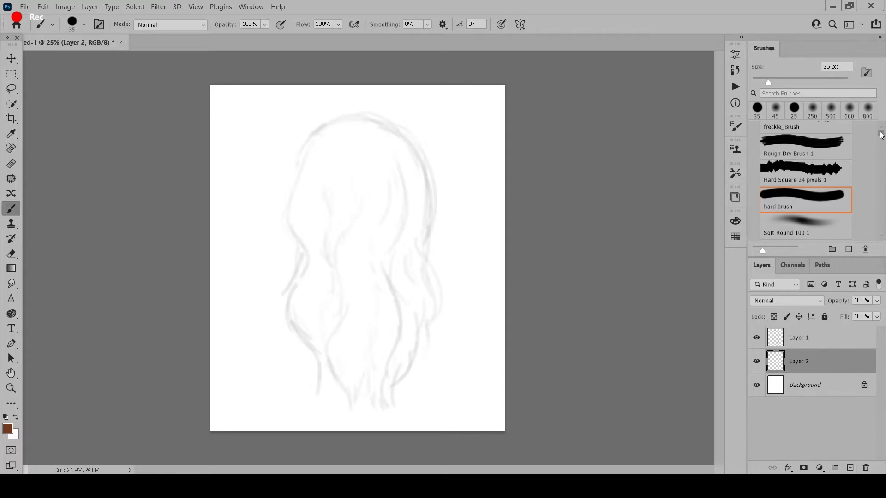
left_click_drag(882, 136, 882, 146)
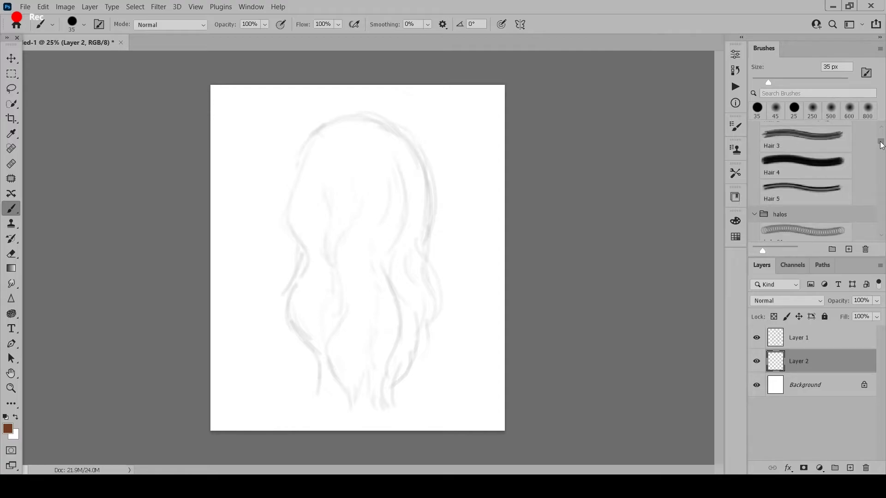
scroll(824, 214, "up", 3)
scroll(848, 218, "down", 2)
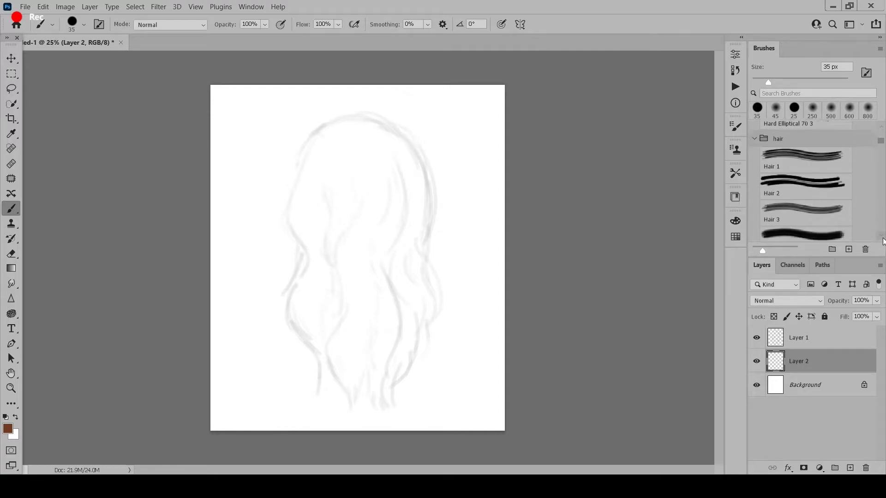
left_click(808, 214)
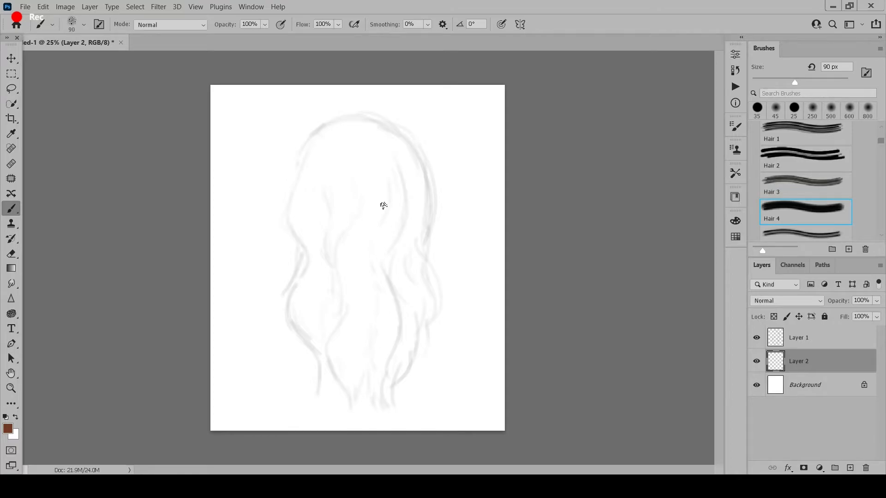
key("bracketright")
key("bracketright")
key("bracketright")
key("bracketright")
key("bracketright")
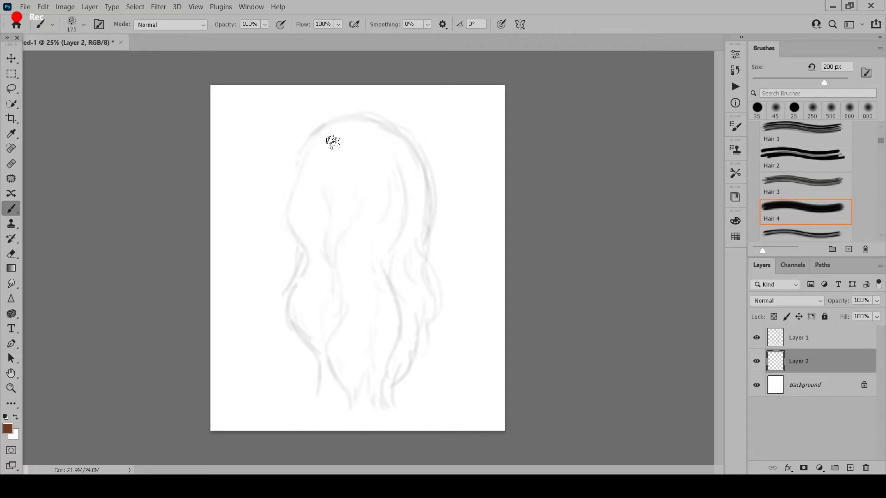
key("bracketright")
- Paint brown strokes along the sketched contour, from the crown down both sides to the tips
left_click_drag(322, 134, 309, 159)
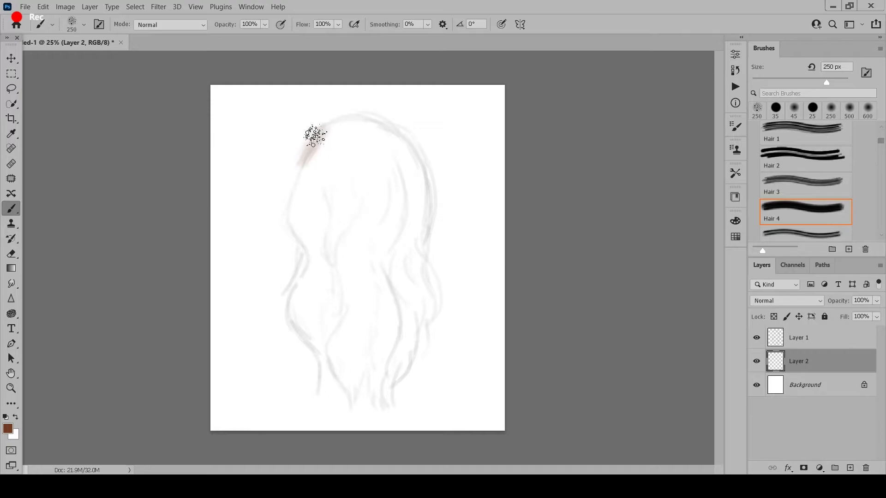
mouse_move(315, 136)
left_mouse_down()
mouse_move(301, 184)
mouse_move(326, 124)
mouse_move(308, 216)
mouse_move(311, 151)
mouse_move(308, 244)
mouse_move(293, 214)
mouse_move(305, 287)
mouse_move(310, 253)
mouse_move(313, 326)
mouse_move(312, 271)
mouse_move(330, 341)
mouse_move(312, 327)
mouse_move(311, 388)
mouse_move(308, 286)
mouse_move(338, 375)
mouse_move(353, 377)
mouse_move(364, 397)
mouse_move(349, 414)
mouse_move(359, 346)
mouse_move(390, 407)
mouse_move(393, 367)
mouse_move(395, 386)
mouse_move(387, 378)
mouse_move(414, 321)
mouse_move(410, 356)
left_mouse_up()
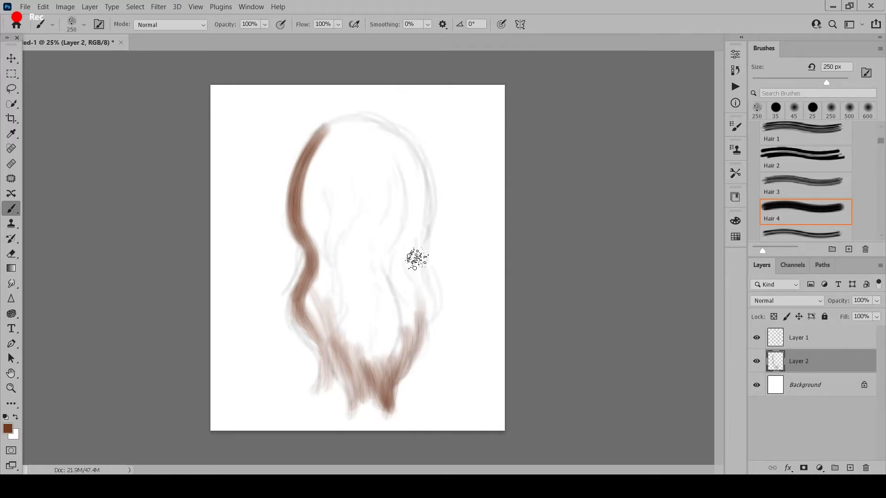
left_click_drag(418, 258, 419, 325)
mouse_move(383, 130)
left_mouse_down()
mouse_move(401, 286)
mouse_move(307, 203)
mouse_move(337, 364)
mouse_move(369, 401)
mouse_move(417, 313)
left_mouse_up()
- Fill the hair's interior with brown using a 300 px brush, and add finer wisps at the lower left with a smaller brush
key("bracketright")
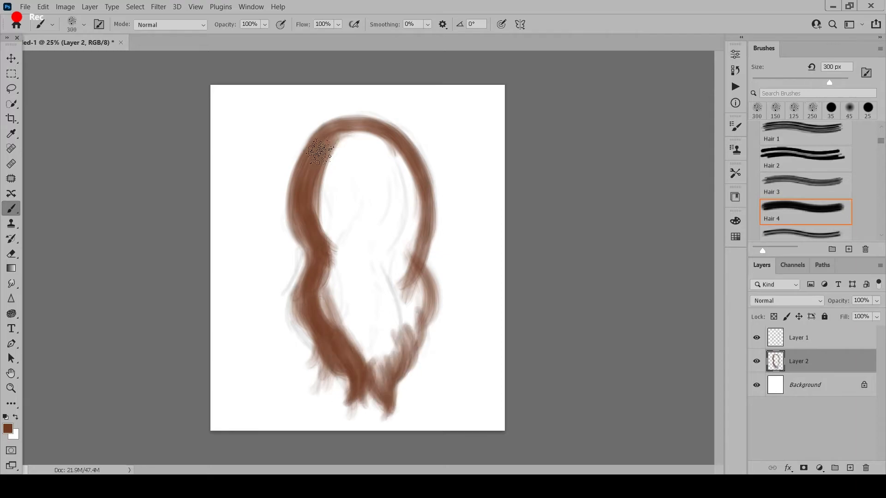
mouse_move(319, 151)
left_mouse_down()
mouse_move(381, 272)
mouse_move(383, 173)
mouse_move(362, 324)
mouse_move(414, 219)
mouse_move(386, 381)
left_mouse_up()
key("bracketleft")
key("bracketleft")
key("bracketleft")
key("bracketleft")
left_click_drag(303, 277, 308, 337)
key("bracketleft")
key("bracketleft")
key("bracketleft")
key("bracketleft")
key("bracketleft")
key("bracketleft")
mouse_move(309, 316)
left_mouse_down()
mouse_move(302, 349)
mouse_move(329, 380)
mouse_move(356, 385)
left_mouse_up()
- Refine the tips and both side edges of the brown hair base with strands from a smaller brush of about 90 px
key("bracketright")
key("bracketright")
key("bracketright")
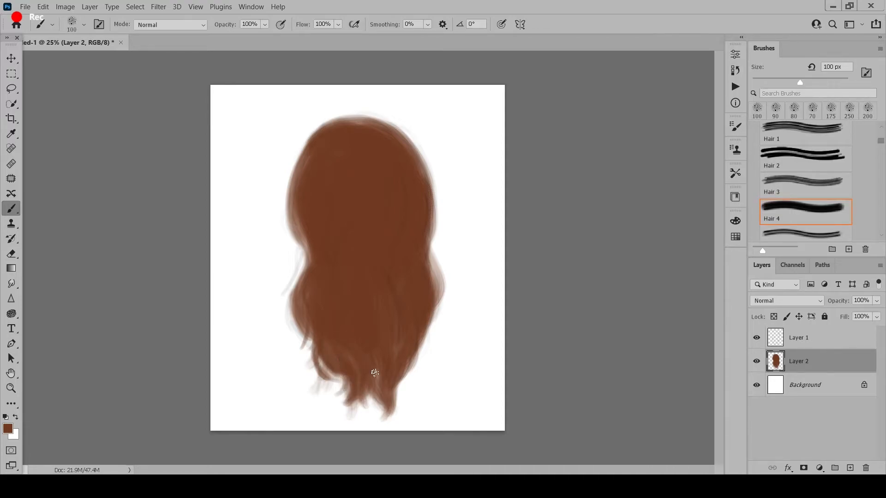
key("bracketright")
key("bracketright")
key("bracketright")
key("bracketright")
key("bracketleft")
key("bracketleft")
key("bracketleft")
key("bracketleft")
key("bracketleft")
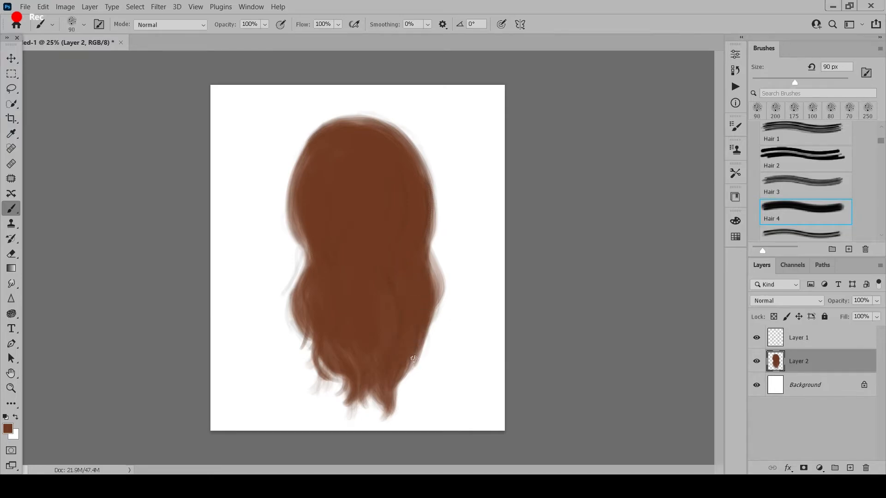
mouse_move(414, 359)
left_mouse_down()
mouse_move(419, 371)
mouse_move(396, 400)
mouse_move(408, 389)
mouse_move(401, 394)
left_mouse_up()
key("bracketright")
left_click_drag(438, 286, 421, 357)
mouse_move(300, 169)
left_mouse_down()
mouse_move(307, 271)
mouse_move(289, 311)
left_mouse_up()
left_click_drag(410, 149, 432, 258)
- Smooth the crown and build up wavy brown strands along both outer edges with 90–100 px and smaller brushes
key("bracketright")
key("bracketright")
key("bracketright")
key("bracketright")
key("bracketright")
key("bracketleft")
key("bracketleft")
key("bracketleft")
key("bracketleft")
key("bracketleft")
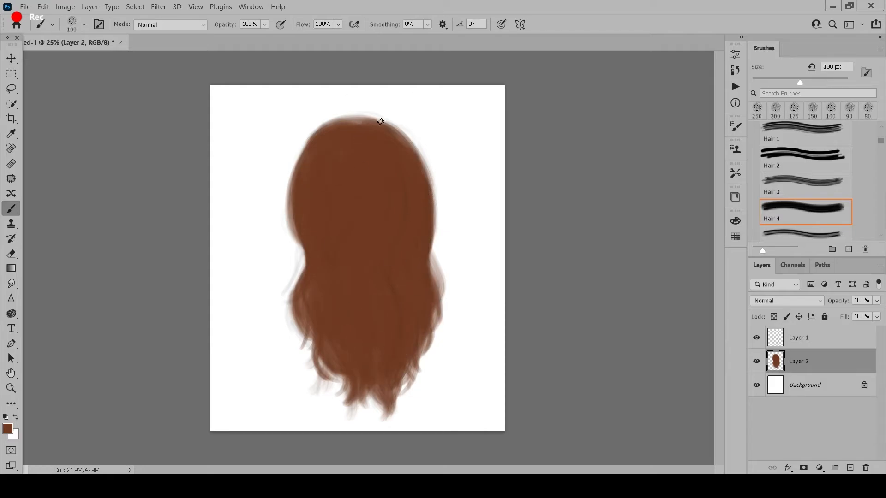
left_click_drag(381, 121, 435, 219)
key("bracketleft")
key("bracketleft")
key("bracketleft")
key("bracketleft")
key("bracketleft")
key("bracketleft")
left_click_drag(292, 172, 300, 291)
key("bracketright")
key("bracketright")
key("bracketright")
key("bracketright")
key("bracketright")
key("bracketright")
left_click_drag(356, 127, 382, 123)
key("bracketleft")
mouse_move(429, 176)
left_mouse_down()
mouse_move(413, 238)
mouse_move(427, 314)
left_mouse_up()
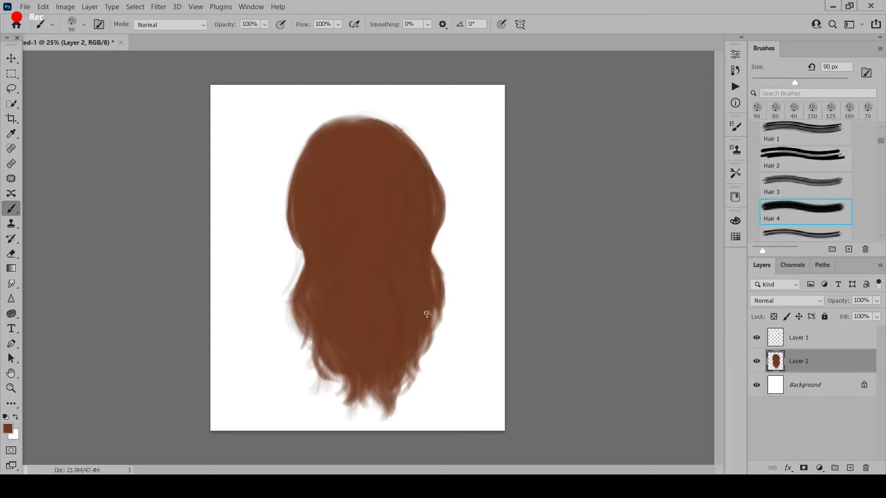
- Set the foreground color to the lighter brown 9b6738 for painting with the brush
left_click(8, 429)
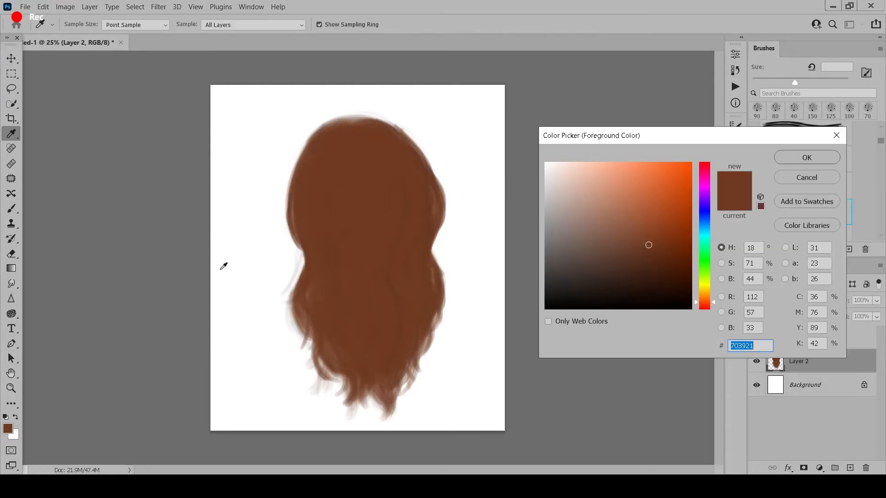
left_click(639, 221)
left_click(705, 300)
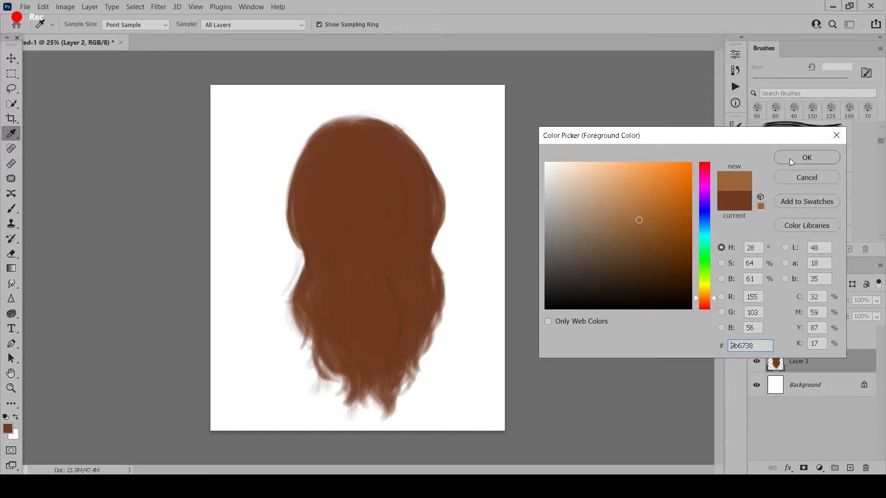
left_click(806, 157)
key("b")
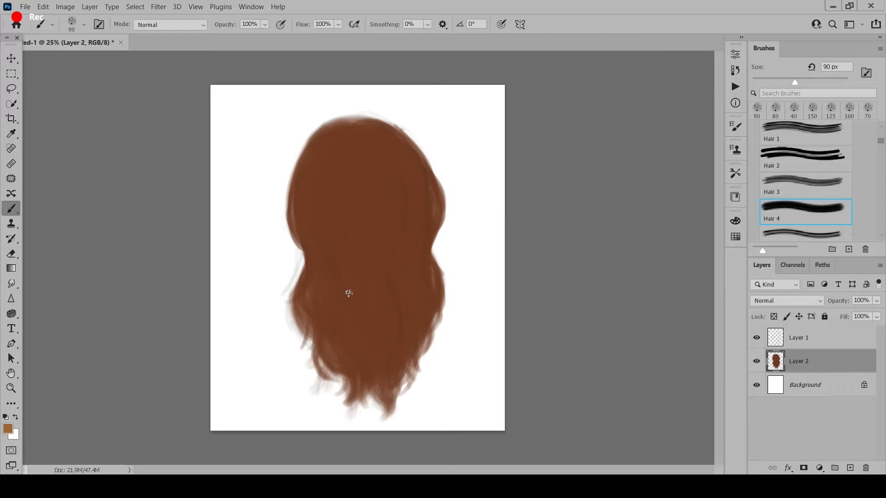
- Paint short light brown vertical highlights in the upper middle of the hair with a 175 px brush
key("bracketright")
key("bracketright")
key("bracketright")
key("bracketright")
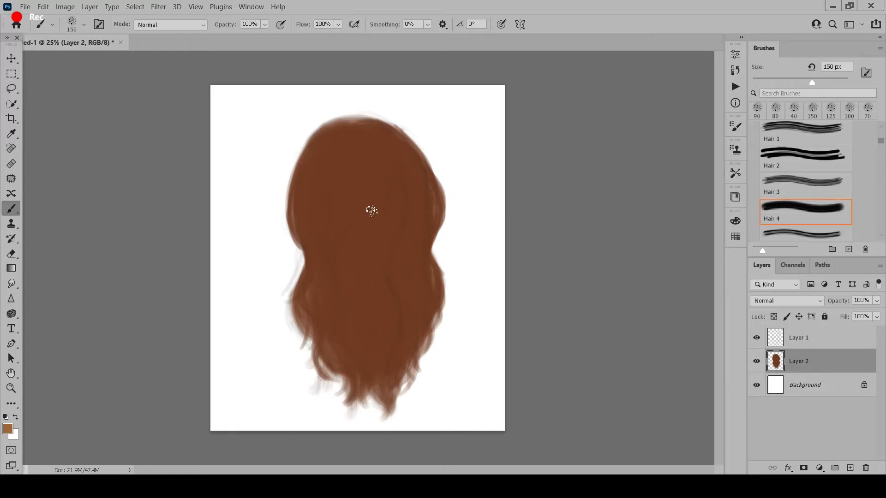
left_click_drag(374, 208, 371, 252)
left_click_drag(373, 190, 373, 249)
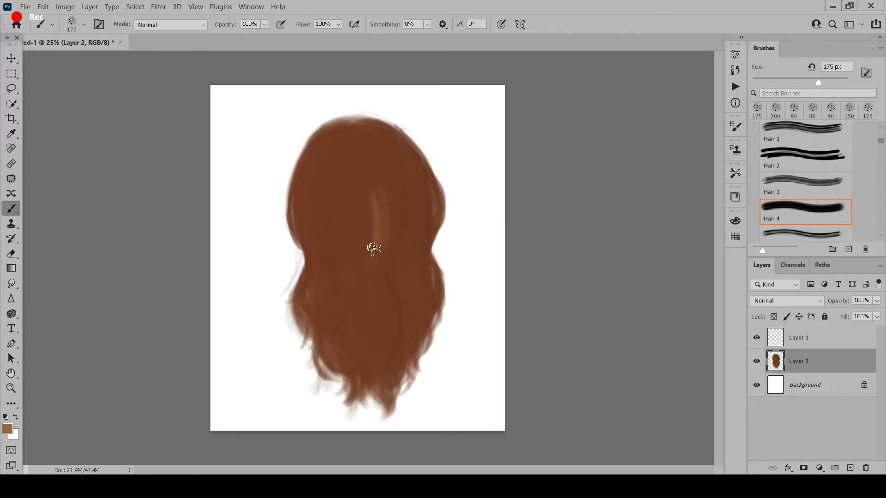
left_click_drag(385, 184, 384, 244)
- Paint long wavy light brown strands down the center, right side and left-center of the hair, starting with a 250 px brush
key("bracketright")
key("bracketright")
key("bracketright")
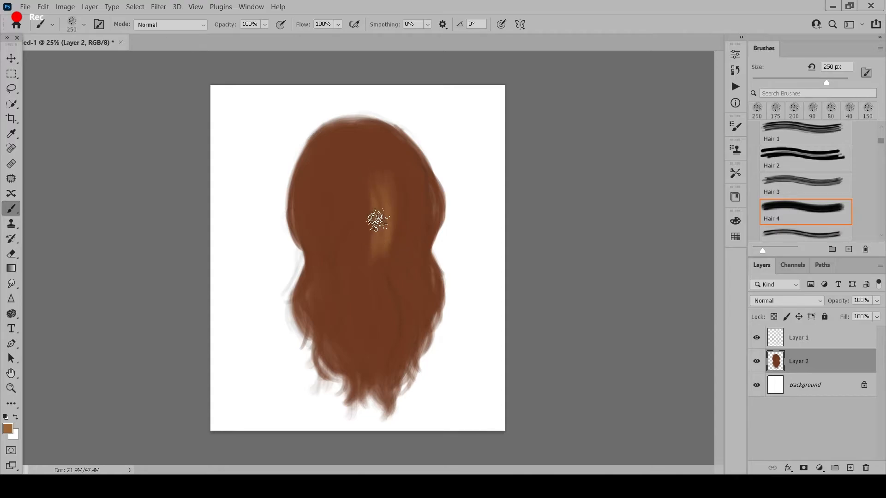
left_click_drag(383, 177, 391, 385)
left_click_drag(413, 184, 425, 320)
key("bracketleft")
key("bracketleft")
left_click_drag(331, 219, 347, 364)
- Add light brown strands in the lower center, down the left side and at the upper right, varying the brush size
key("bracketright")
key("bracketright")
key("bracketright")
key("bracketright")
left_click_drag(342, 210, 347, 340)
key("bracketleft")
key("bracketleft")
key("bracketleft")
key("bracketleft")
mouse_move(362, 277)
left_mouse_down()
mouse_move(381, 334)
mouse_move(367, 381)
left_mouse_up()
mouse_move(303, 272)
left_mouse_down()
mouse_move(307, 314)
mouse_move(326, 336)
left_mouse_up()
- Sample dark brown from the hair and paint shadow strands between the left highlights, enlarging the brush to 175 px
key("bracketright")
key("bracketright")
left_click_drag(315, 159, 314, 275)
key("bracketleft")
key("bracketleft")
key("bracketleft")
key("bracketleft")
key("bracketleft")
key("bracketleft")
key("bracketleft")
left_click_drag(419, 190, 425, 216)
left_click(327, 217, "alt")
key("bracketright")
key("bracketright")
key("bracketright")
left_click_drag(326, 220, 319, 286)
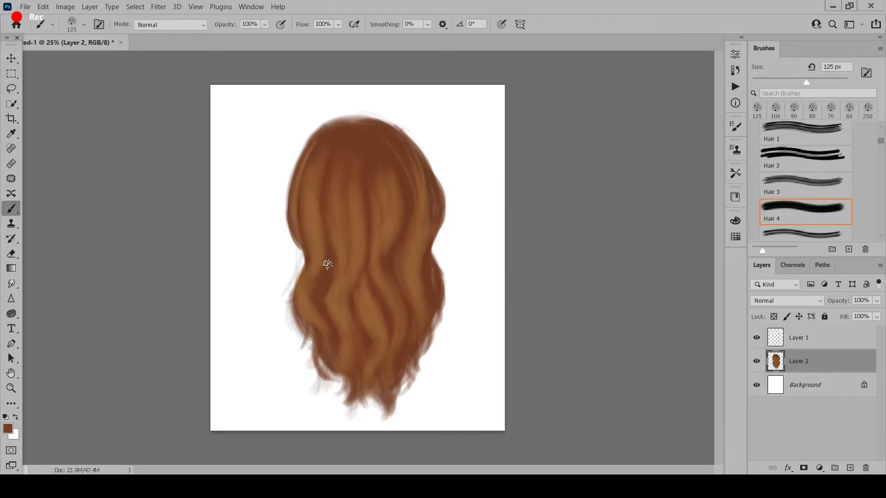
left_click(322, 266, "alt")
key("bracketright")
key("bracketright")
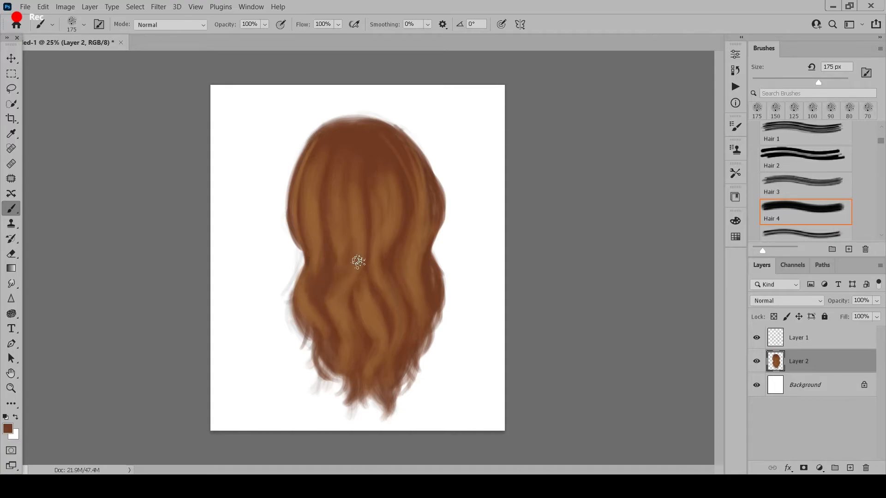
- Sample the color at the middle of the hair and blend the central strands with an adjusted brush size
key("bracketright")
key("i")
left_click(362, 233)
key("b")
key("bracketleft")
key("bracketleft")
- Sample dark brown from the lower left waves and enlarge the brush to 200 px to deepen the shadows
key("i")
left_click(323, 289)
key("b")
key("bracketright")
key("bracketright")
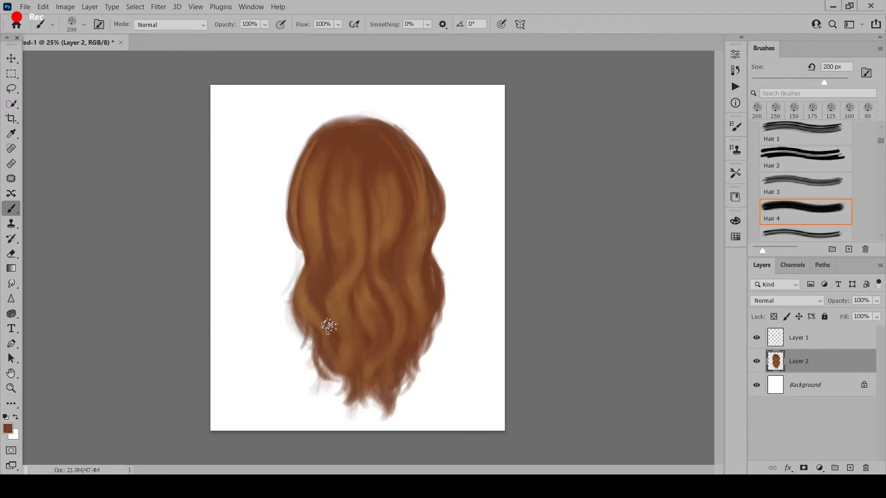
- Sample light brown from the upper center and add fine highlight strands, adjusting the brush to 90 px
key("i")
left_click(361, 220)
key("b")
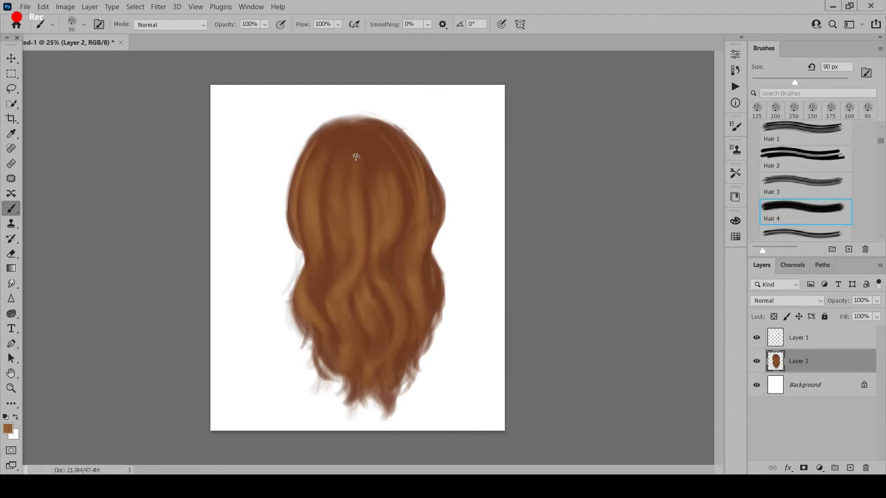
key("bracketright")
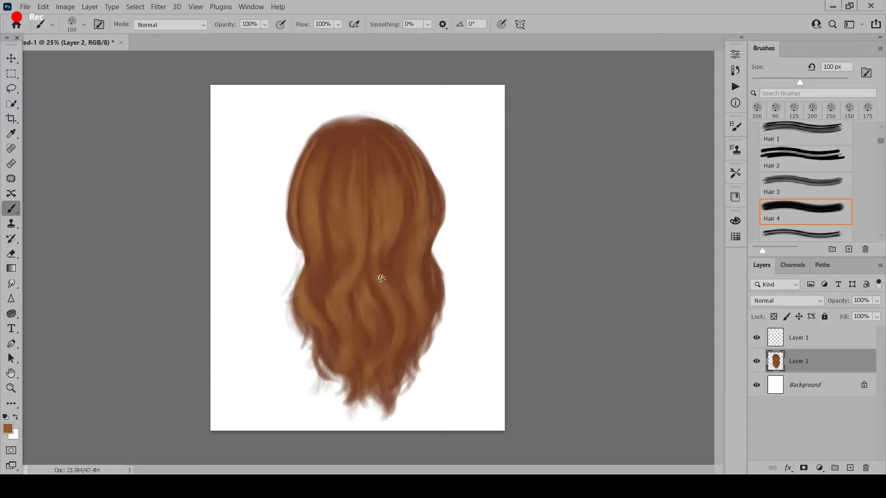
key("bracketleft")
key("bracketleft")
key("bracketright")
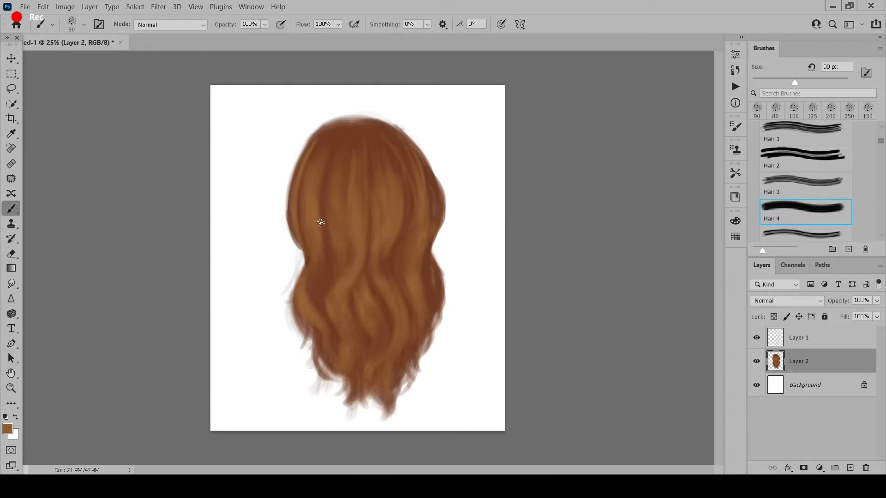
- Pick the hair's shadow brown as the foreground color and darken it to a very dark brown
left_click(6, 429)
left_click(322, 278)
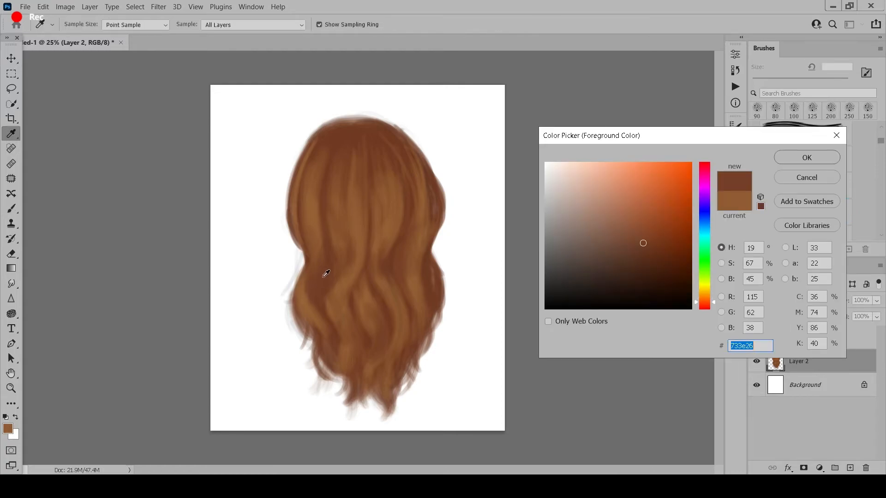
left_click(653, 274)
left_click(798, 161)
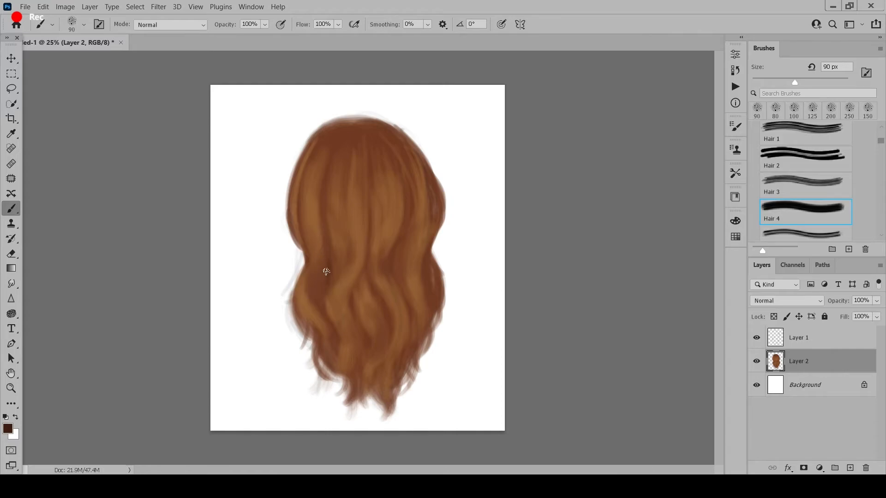
- Paint very dark brown shadows between the wavy strands at the left-center and lower center with a 200 px brush
key("bracketright")
key("bracketright")
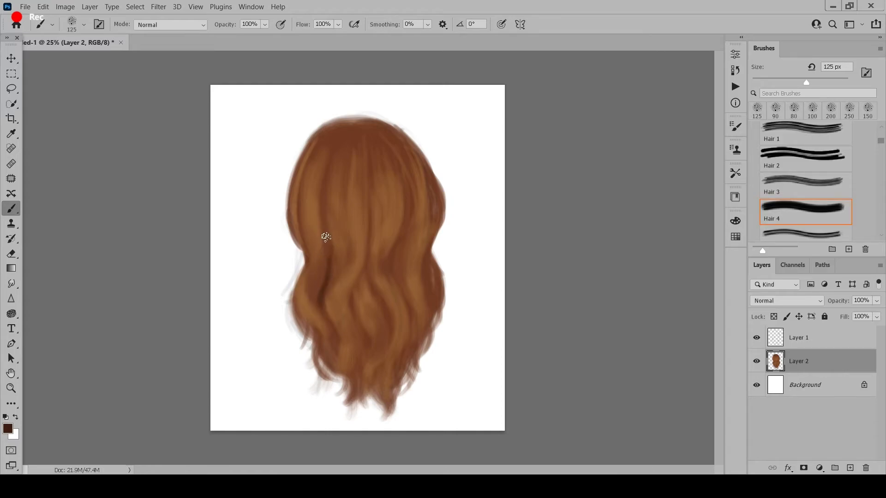
key("bracketright")
key("bracketright")
left_click_drag(328, 235, 319, 303)
left_click_drag(373, 276, 390, 314)
left_click_drag(370, 256, 391, 339)
left_click_drag(349, 300, 362, 341)
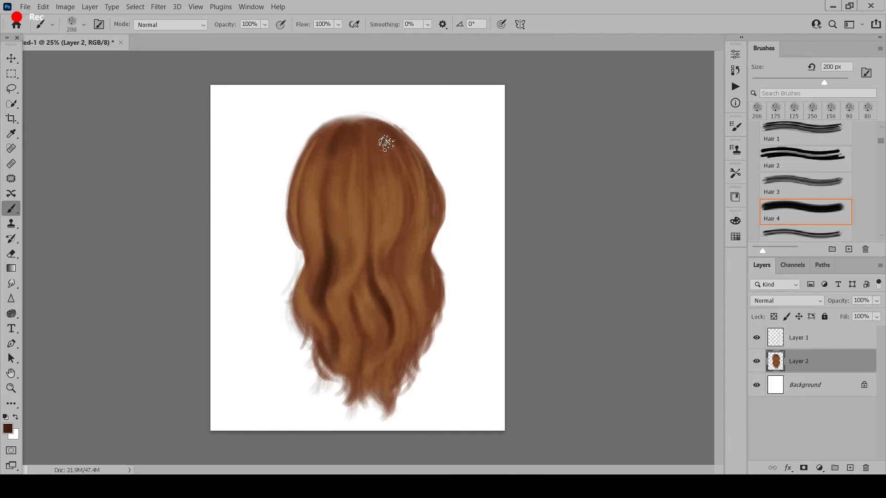
- Reduce the brush to 90 px and paint a reddish-brown strand down the center of the hair toward the lower left waves
key("bracketleft")
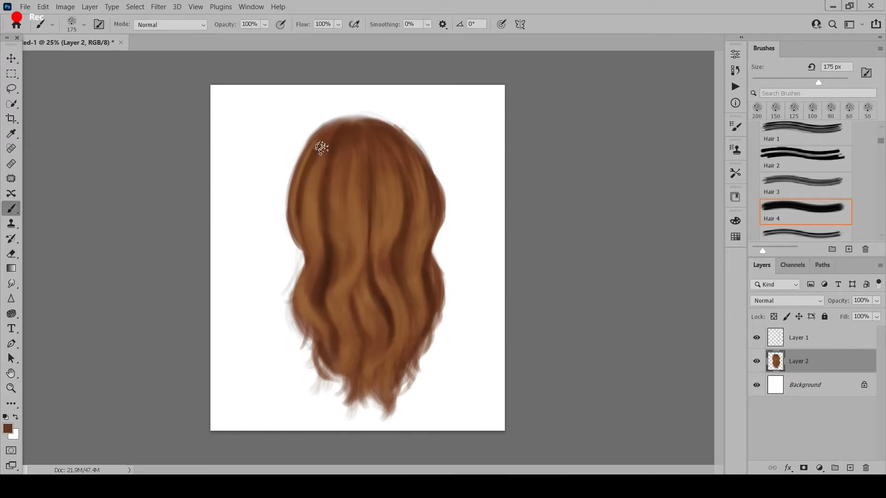
key("bracketleft")
- Touch up the wave at the hair's left edge with light brown using fine brush strokes
key("bracketleft")
key("bracketleft")
left_click_drag(350, 196, 347, 258)
left_click(330, 304, "alt")
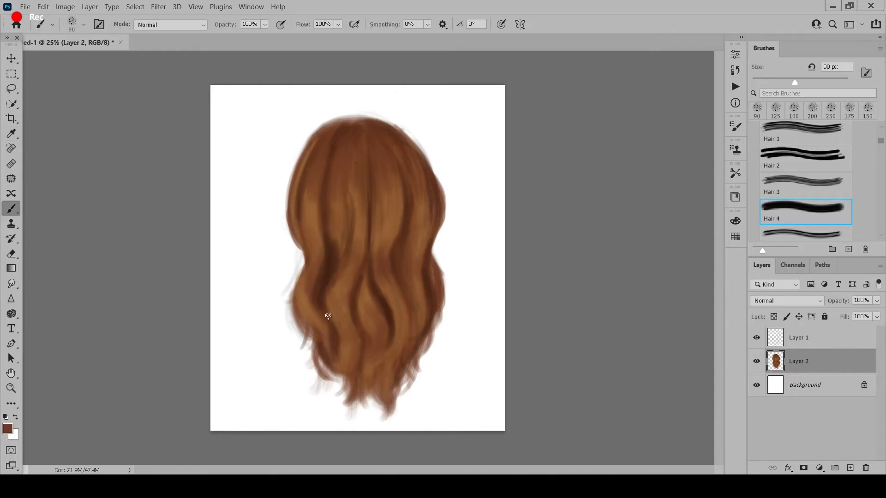
left_click(305, 295, "alt")
key("bracketleft")
key("bracketleft")
left_click_drag(301, 285, 305, 281)
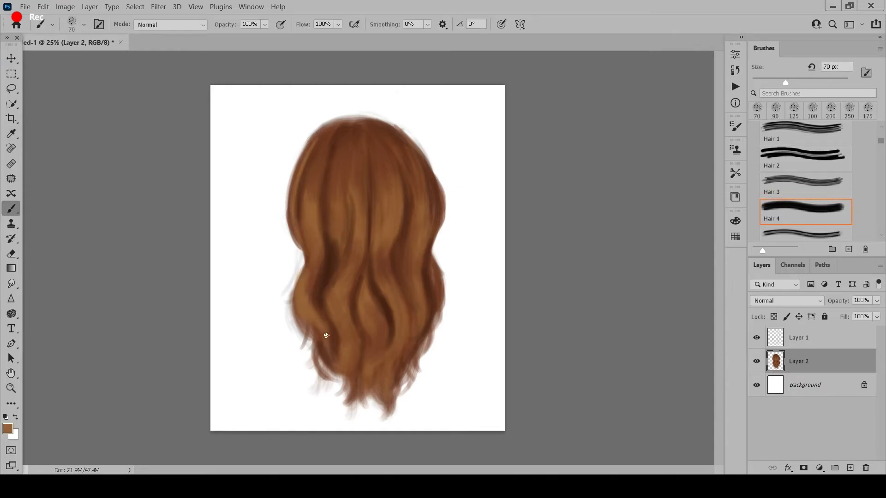
key("bracketright")
key("bracketright")
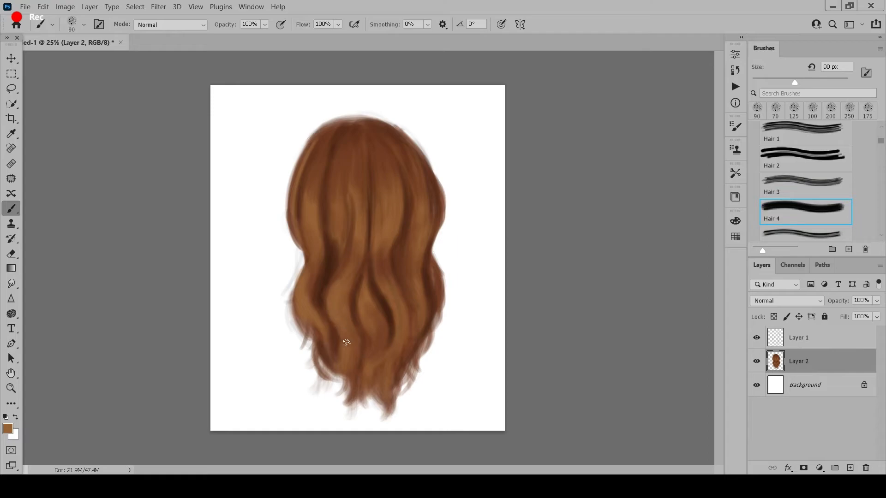
- Paint light brown strands on the upper right and upper left of the hair with a 125 px brush
key("bracketright")
key("bracketright")
key("bracketright")
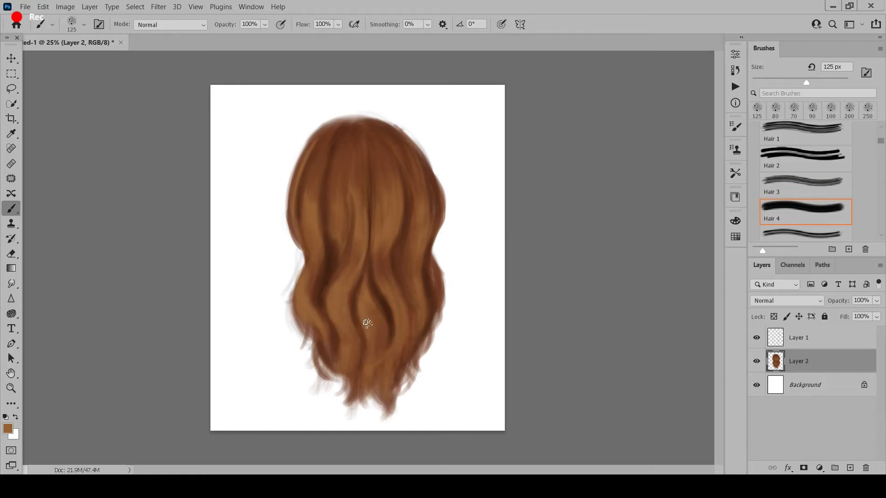
left_click_drag(416, 169, 418, 231)
mouse_move(316, 180)
left_mouse_down()
mouse_move(312, 257)
mouse_move(311, 175)
left_mouse_up()
left_click(361, 225, "alt")
- Refine the strands in the lower center waves with reddish brown, using brush sizes from 70 to 100 px
key("bracketleft")
key("bracketleft")
key("bracketleft")
key("bracketleft")
key("bracketleft")
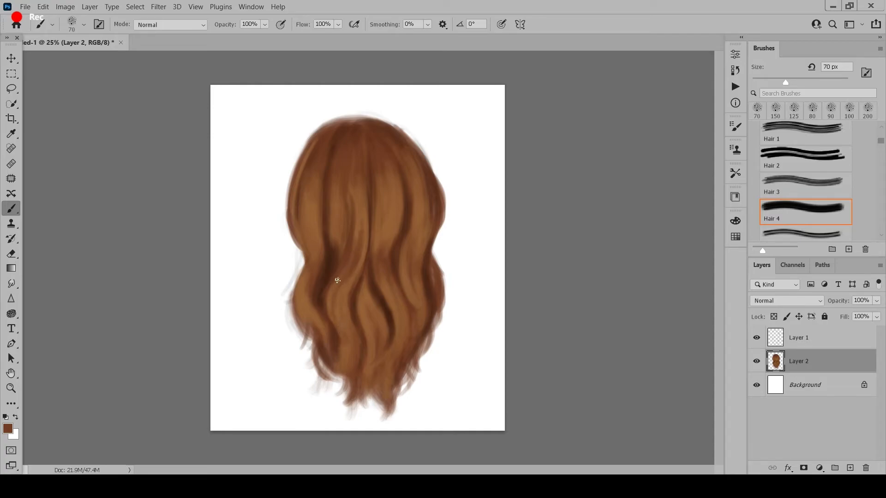
key("bracketright")
key("bracketright")
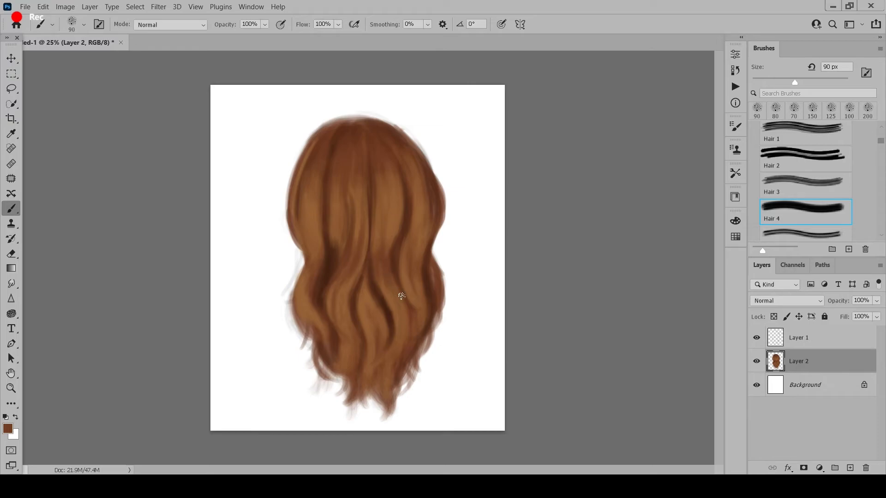
key("bracketright")
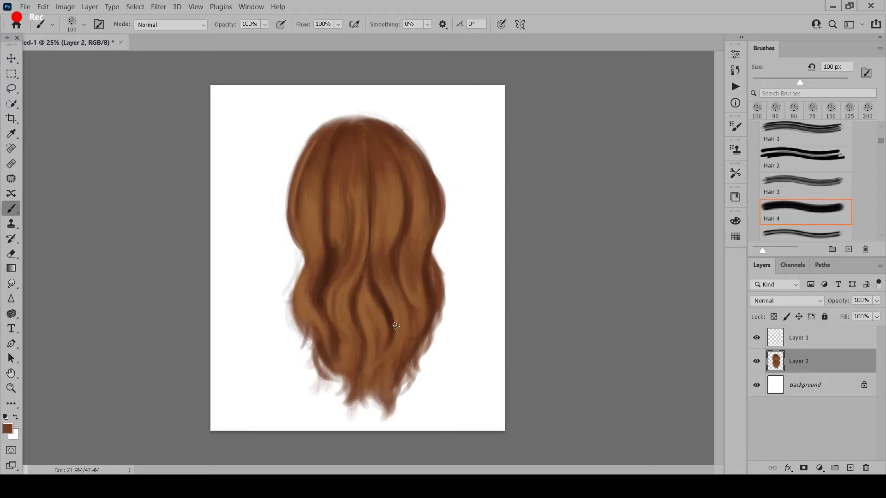
- Sample dark brown from the lower center shadow and deepen the lower right shadows with the brush enlarged to 150 px
left_click(390, 328, "alt")
key("bracketleft")
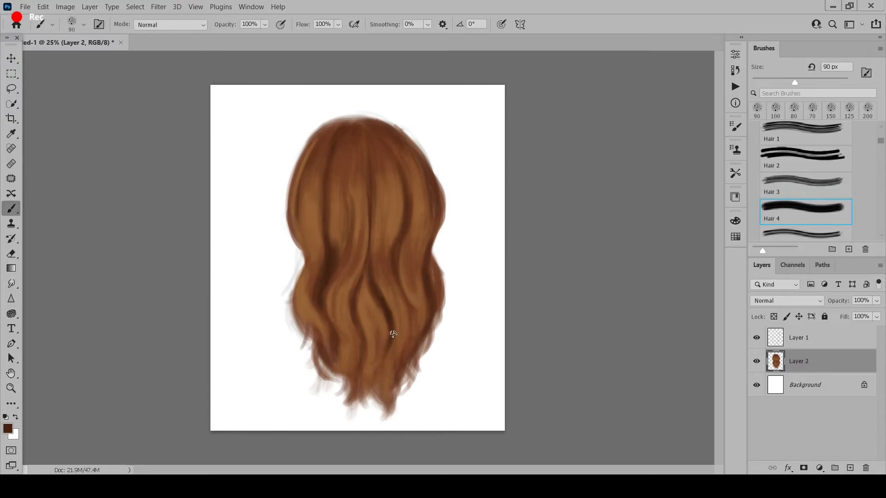
key("bracketright")
key("bracketright")
key("bracketright")
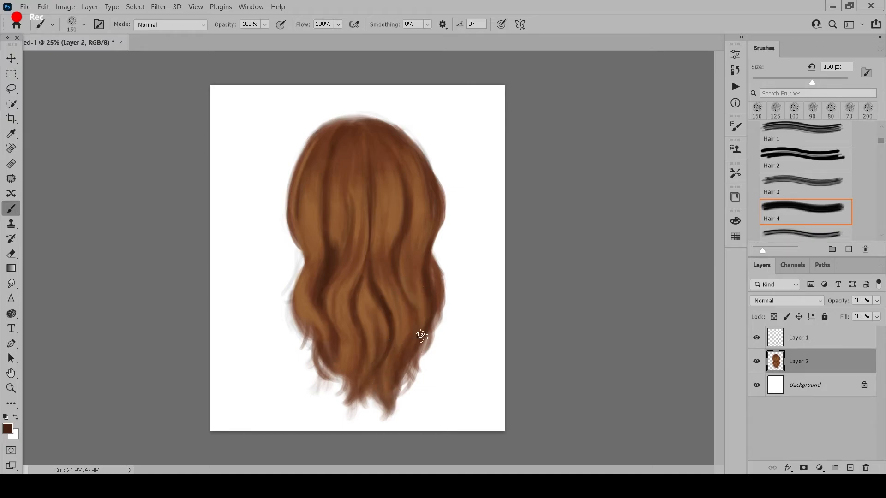
- Sample light brown from the left strand and change the foreground color to a light golden blond with a 38° hue
key("i")
left_click(307, 233)
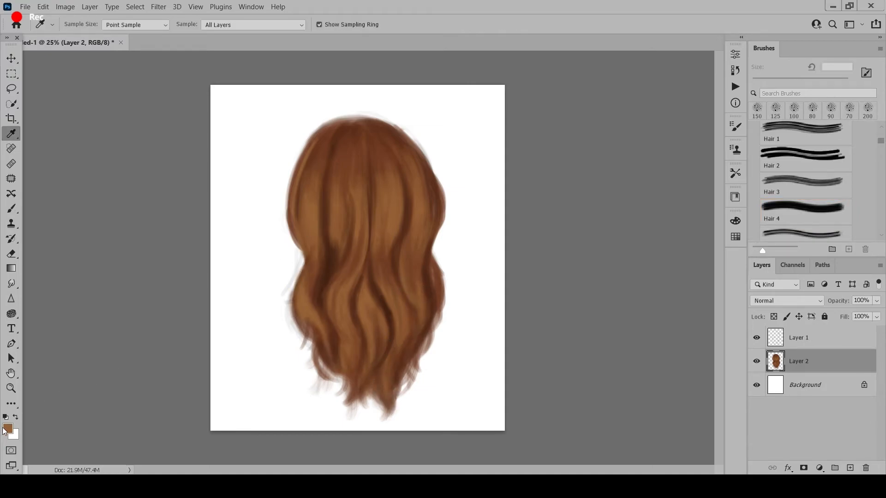
left_click(6, 429)
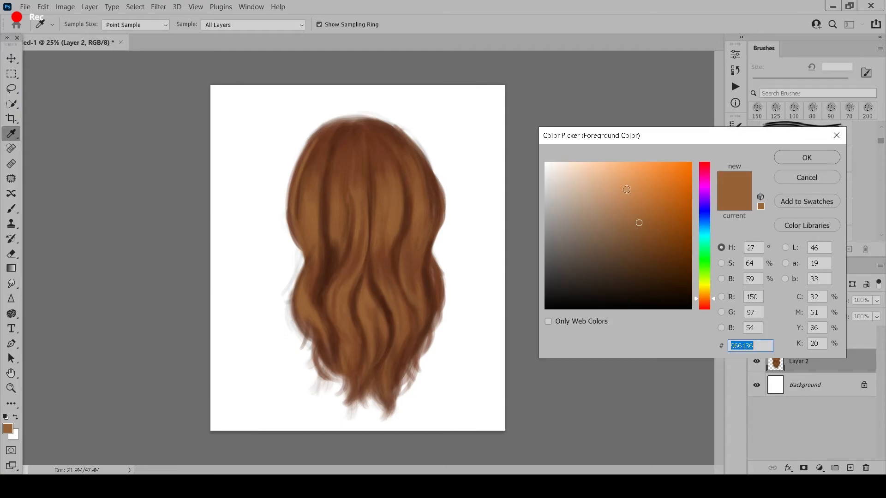
left_click(624, 183)
left_click(704, 294)
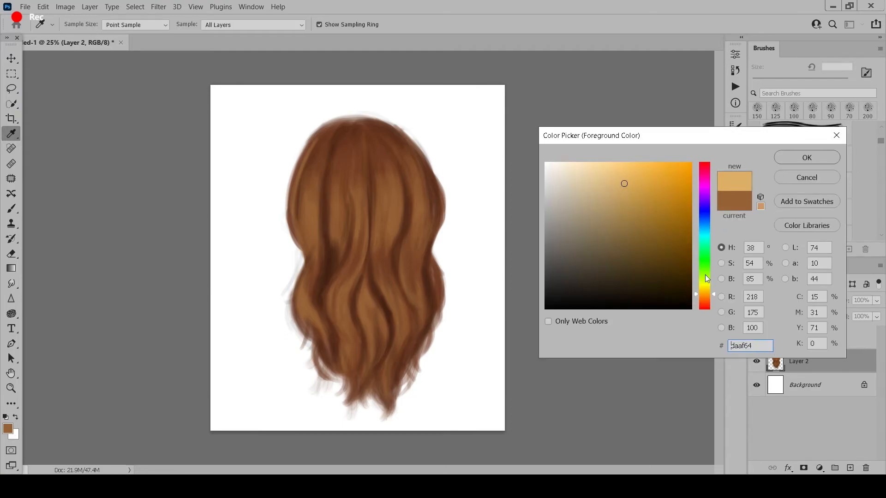
left_click(622, 179)
left_click(797, 160)
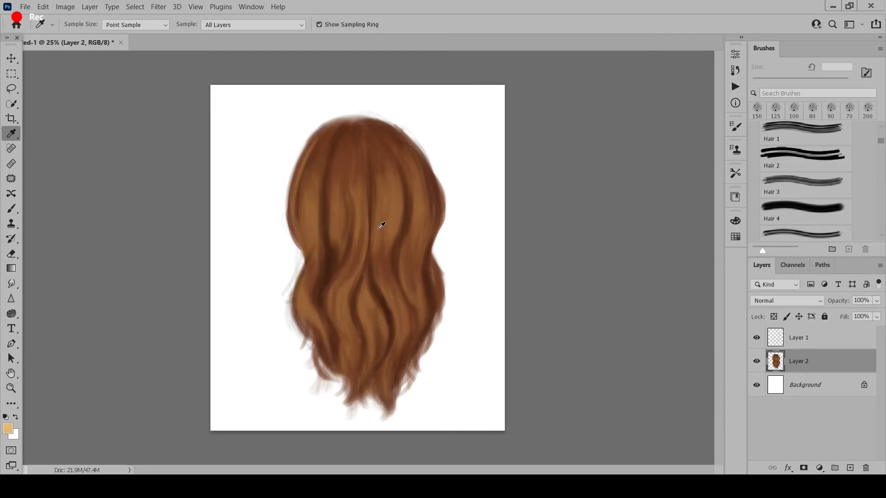
- Paint golden highlights down the strand just right of the hair's center, varying the brush from 80 to 150 px
key("b")
left_click_drag(376, 215, 375, 247)
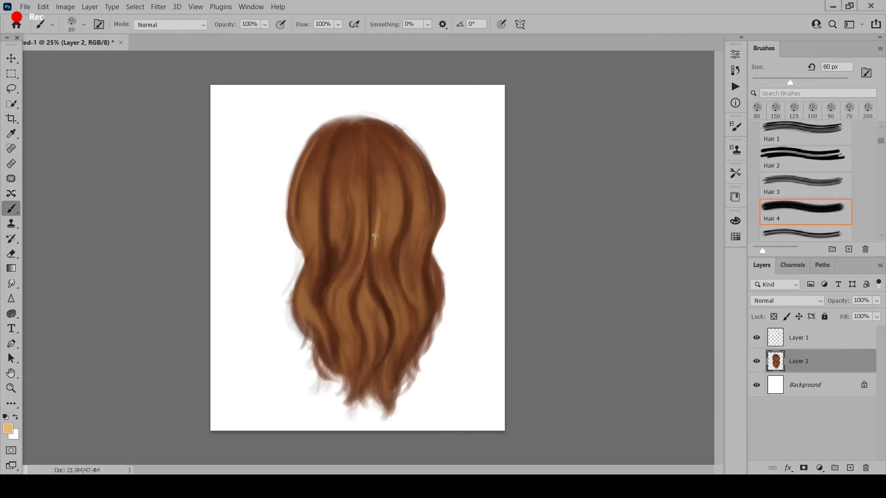
key("bracketright")
left_click_drag(376, 210, 373, 257)
key("bracketright")
key("bracketright")
left_click_drag(383, 181, 376, 250)
left_click_drag(398, 191, 376, 258)
key("bracketleft")
key("bracketleft")
left_click_drag(375, 233, 378, 284)
- Add golden highlights to the right, center and left strands and the lower waves, using brush sizes from 100 to 150 px
key("bracketright")
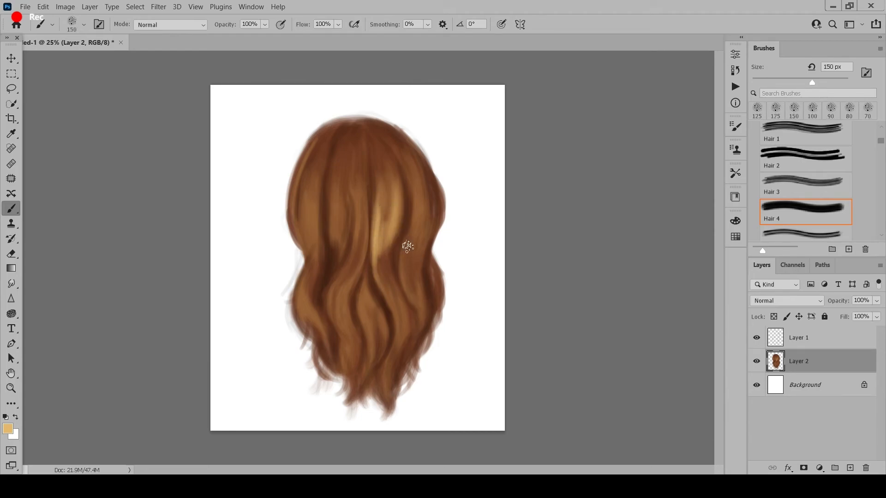
left_click_drag(408, 233, 409, 288)
key("bracketleft")
left_click_drag(396, 177, 393, 241)
key("bracketleft")
left_click_drag(353, 182, 356, 249)
key("bracketright")
key("bracketright")
mouse_move(315, 179)
left_mouse_down()
mouse_move(317, 265)
mouse_move(336, 329)
left_mouse_up()
key("bracketleft")
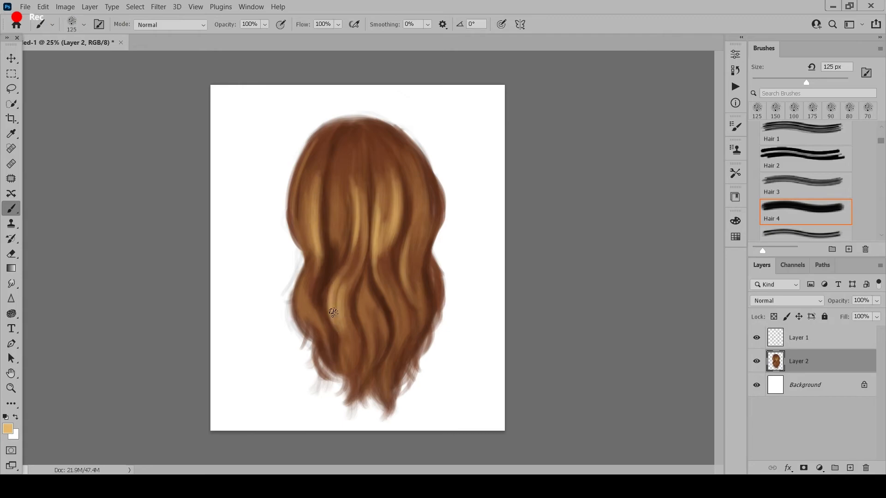
mouse_move(388, 287)
left_mouse_down()
mouse_move(396, 330)
mouse_move(365, 364)
left_mouse_up()
left_click_drag(306, 283, 304, 325)
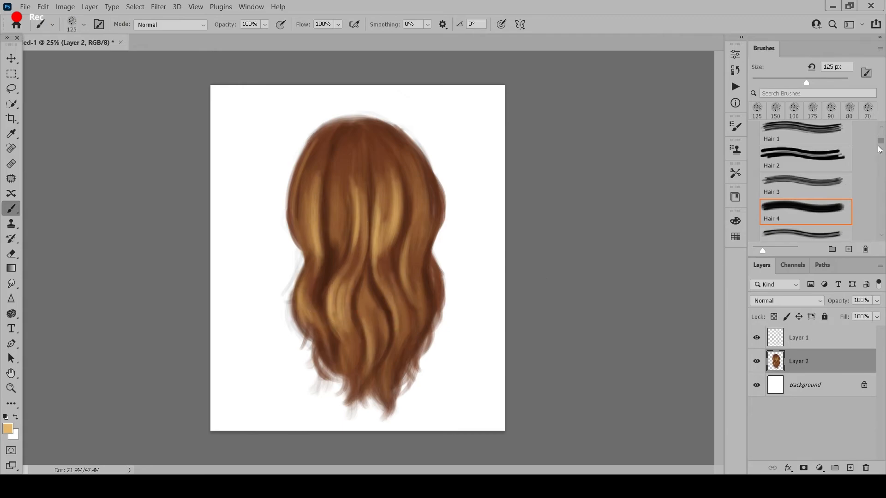
- Switch to the "hair" brush preset, sample reddish brown from the crown and enlarge the brush to 70 px
left_click_drag(880, 143, 882, 141)
left_click_drag(883, 236, 883, 236)
left_click(826, 197)
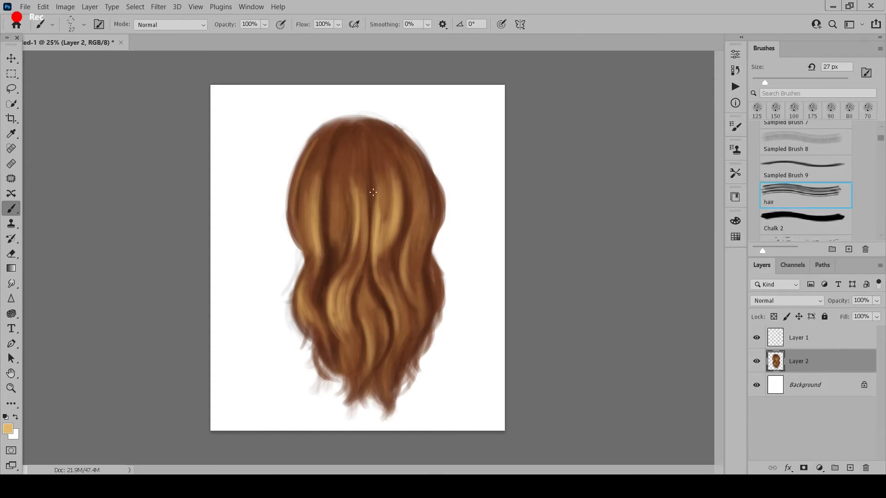
left_click(342, 139, "alt")
key("bracketright")
key("bracketright")
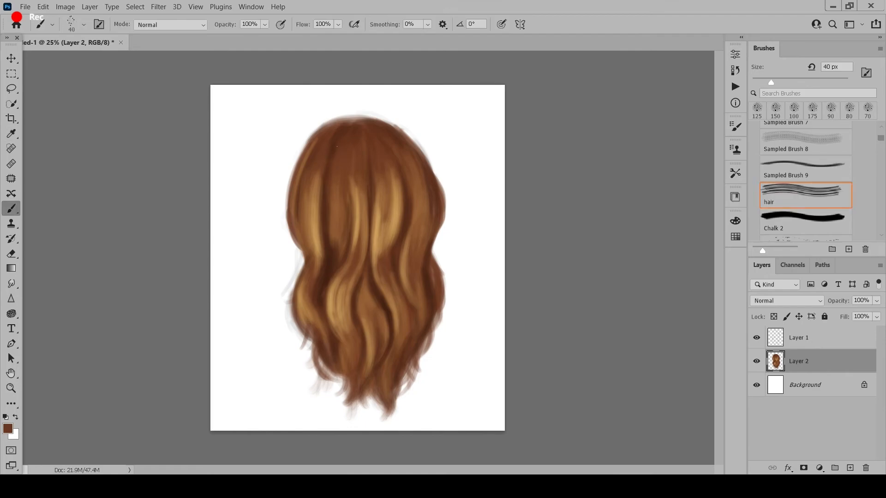
key("bracketright")
key("bracketright")
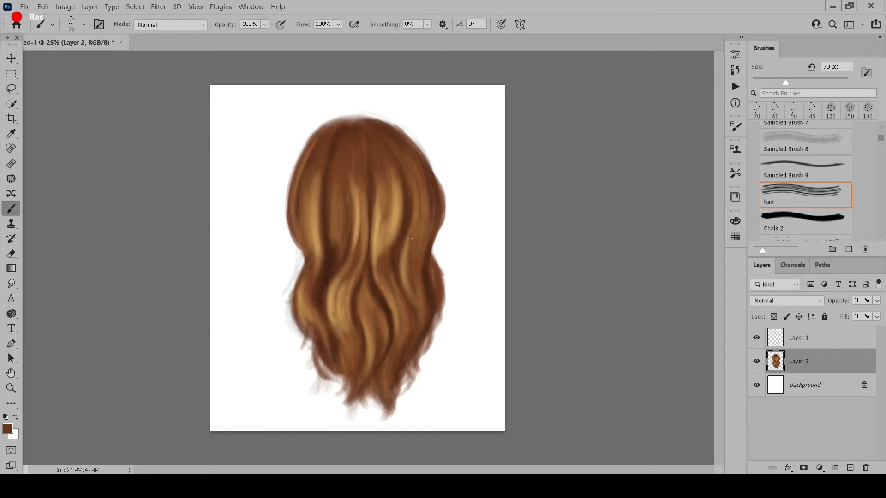
- Paint dark brown strands on the right side, left-center shadow, left edge and crown, using brush sizes from 100 to 150 px
key("bracketright")
key("bracketright")
key("bracketright")
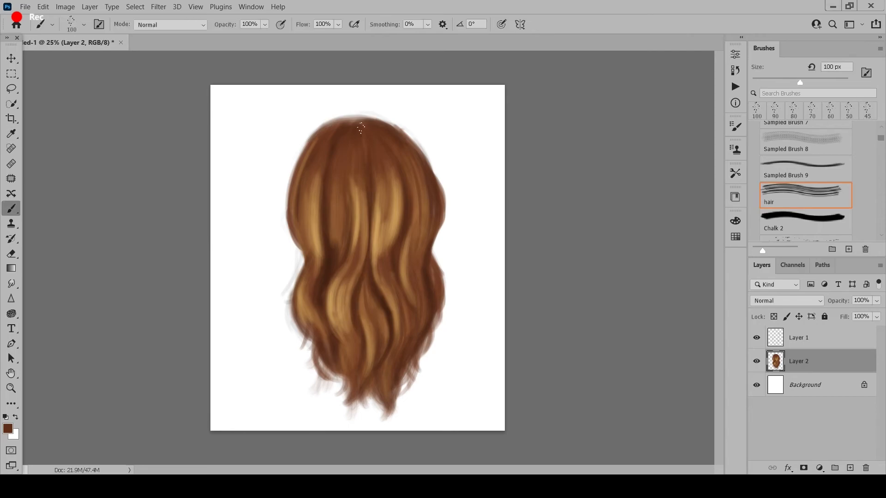
left_click_drag(413, 158, 427, 239)
left_click_drag(333, 215, 336, 239)
left_click(326, 228, "alt")
key("bracketright")
key("bracketright")
left_click_drag(300, 164, 297, 235)
key("bracketleft")
left_click_drag(335, 137, 327, 122)
key("bracketleft")
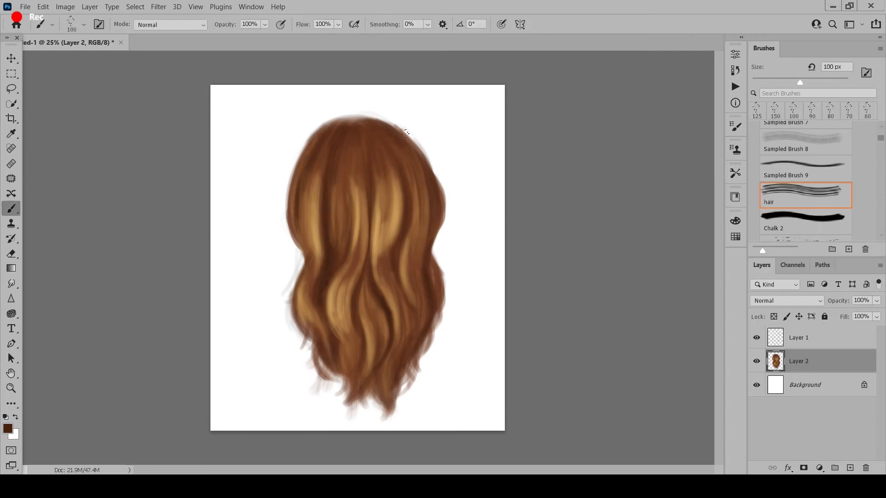
- Paint brown wispy strands at the lower left ends and the bottom tip of the hair with a 70 to 80 px brush
key("bracketleft")
key("bracketleft")
key("bracketleft")
left_click(323, 347, "alt")
left_click_drag(315, 346, 328, 381)
left_click(362, 354, "alt")
key("bracketright")
left_click_drag(396, 374, 385, 426)
- Add dark brown strands through the lower right waves, the bottom tip and the left edge, enlarging the brush to 90 px
left_click_drag(401, 292, 415, 339)
key("bracketright")
left_click_drag(389, 272, 401, 303)
left_click_drag(391, 354, 384, 399)
left_click_drag(422, 299, 422, 325)
left_click(299, 230, "alt")
left_click_drag(299, 229, 306, 248)
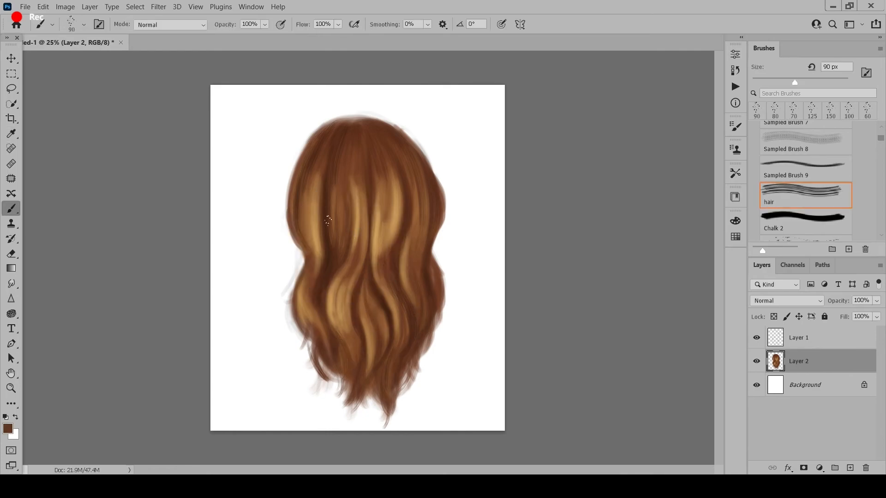
- Sample golden brown from the center highlight and paint fine strands across the upper hair and lower center waves at 80 px
left_click(355, 223, "alt")
key("bracketleft")
left_click_drag(350, 149, 358, 203)
left_click_drag(340, 327, 355, 369)
left_click_drag(363, 283, 373, 371)
left_click_drag(380, 159, 375, 205)
left_click_drag(398, 143, 420, 208)
left_click_drag(315, 166, 308, 237)
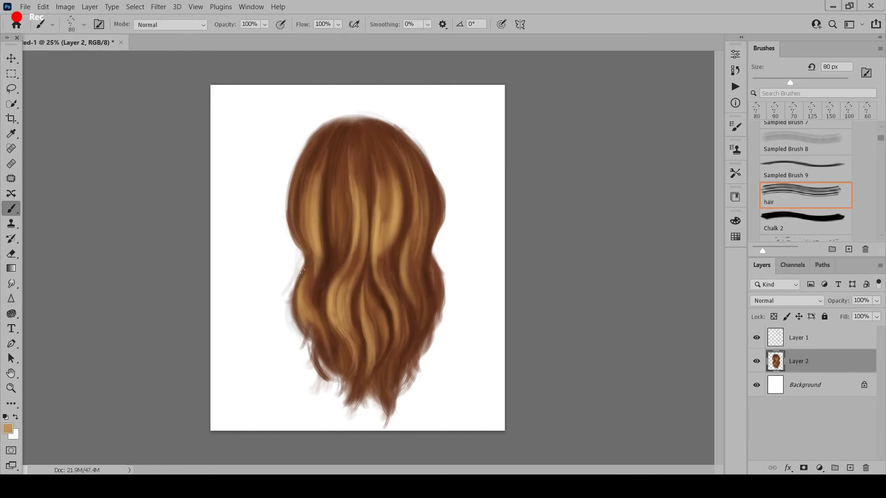
- Paint fine golden strands in the lower left wave and the left-center wave, using brush sizes from 60 to 80 px
left_click_drag(302, 271, 330, 361)
key("bracketleft")
key("bracketleft")
left_click_drag(355, 266, 336, 309)
left_click(349, 268, "alt")
left_click_drag(347, 269, 332, 305)
key("bracketright")
left_click(336, 295, "alt")
left_click_drag(340, 272, 330, 309)
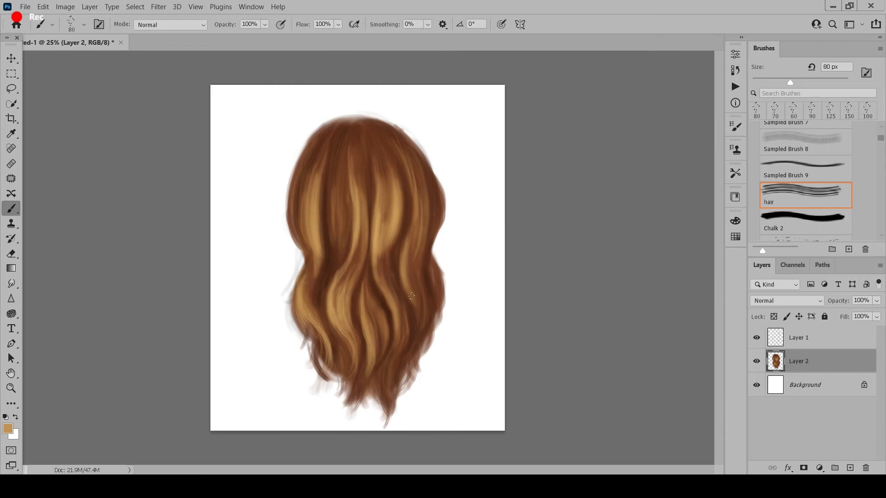
- Sample reddish brown from the right side and paint thin flyaway strands along the hair's right outline at 50 px
left_click(435, 201, "alt")
key("bracketleft")
key("bracketleft")
key("bracketleft")
left_click_drag(436, 179, 446, 227)
mouse_move(447, 194)
left_mouse_down()
mouse_move(438, 236)
mouse_move(448, 300)
left_mouse_up()
left_click_drag(442, 274, 445, 307)
mouse_move(436, 261)
left_mouse_down()
mouse_move(453, 309)
mouse_move(440, 323)
left_mouse_up()
- Paint thin reddish-brown flyaway strands along the hair's left outline and upper right edge
left_click_drag(300, 271, 294, 325)
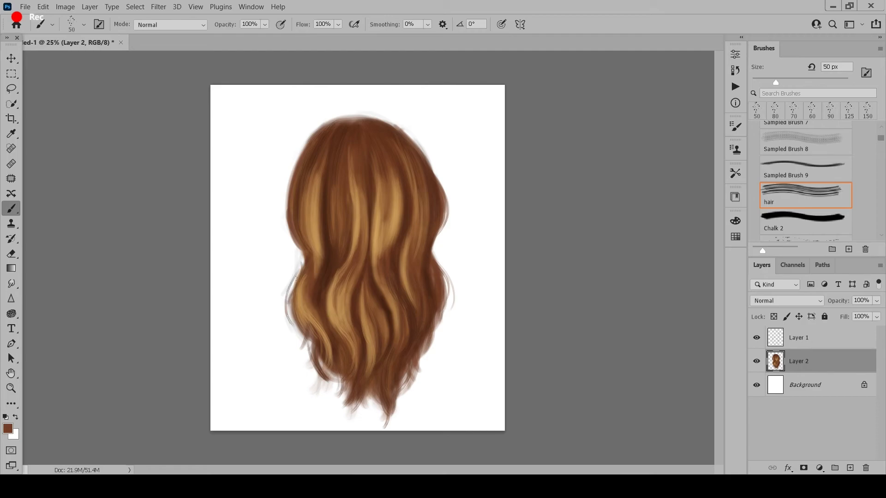
left_click_drag(291, 288, 305, 359)
left_click_drag(307, 140, 286, 214)
left_click_drag(290, 164, 287, 235)
left_click_drag(419, 148, 446, 190)
- Sample a strand color from the left side and paint strands in the upper left and the lower right and left waves
left_click(305, 189, "alt")
left_click_drag(310, 148, 299, 247)
left_click_drag(422, 276, 390, 397)
left_click_drag(402, 347, 390, 404)
left_click_drag(328, 334, 341, 369)
left_click(327, 283, "alt")
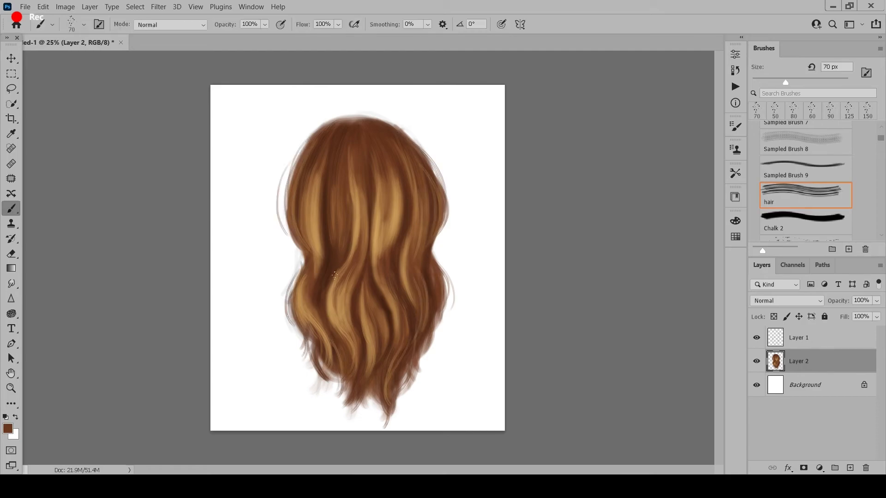
- Sample golden brown from the left-center wave and paint finer strands through the lower waves with a smaller brush
left_click(339, 298, "alt")
key("bracketleft")
key("bracketleft")
mouse_move(329, 286)
left_mouse_down()
mouse_move(329, 324)
mouse_move(347, 366)
left_mouse_up()
left_click_drag(373, 330, 383, 379)
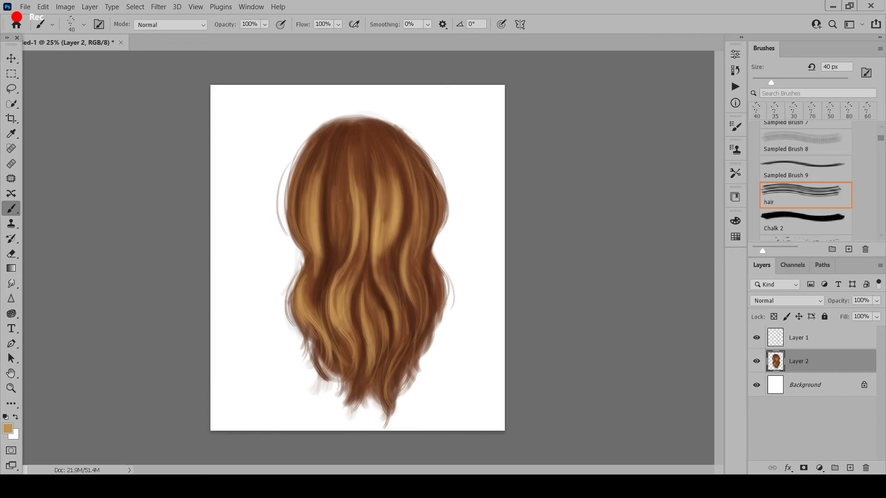
- Paint thin golden strands across the center, upper left and lower right waves with a 40 px brush
left_click_drag(344, 215, 336, 269)
left_click_drag(395, 156, 388, 268)
left_click_drag(378, 283, 390, 316)
mouse_move(416, 311)
left_mouse_down()
mouse_move(408, 335)
mouse_move(362, 380)
left_mouse_up()
left_click_drag(303, 171, 299, 222)
left_click_drag(384, 173, 380, 297)
- Lighten the foreground color to a pale golden blond and return to the Brush tool
left_click(7, 429)
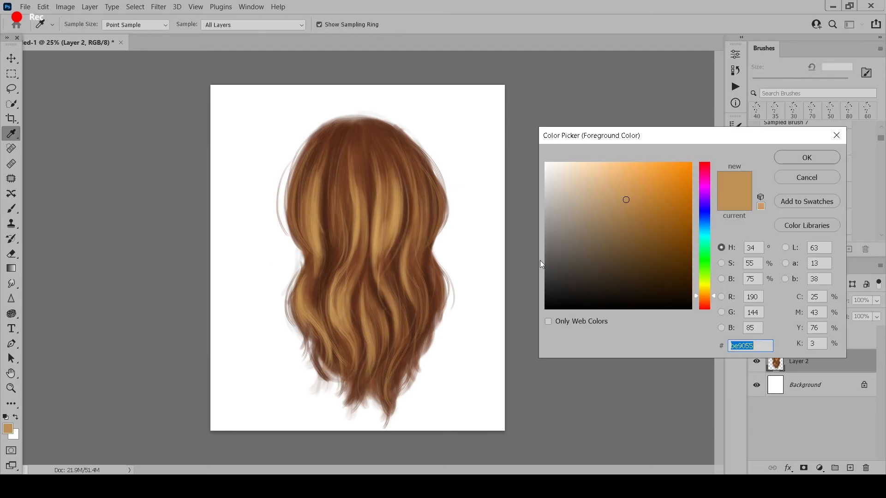
left_click(618, 180)
key("Return")
key("b")
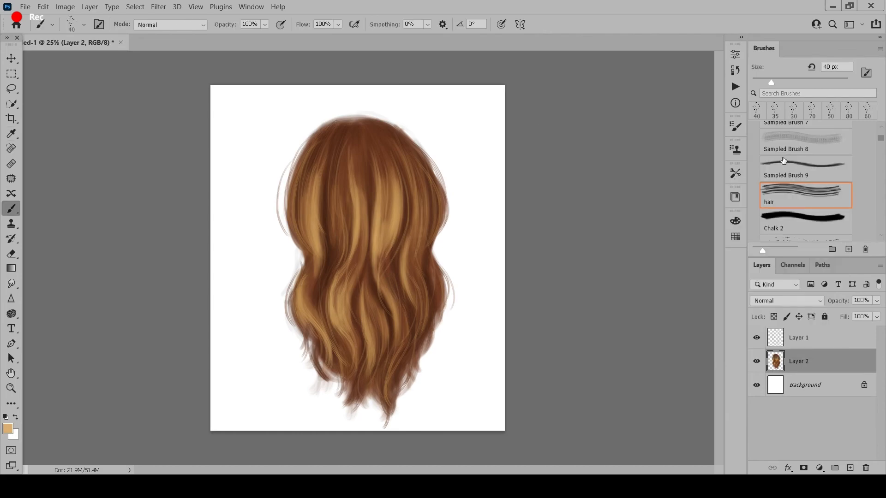
- Enlarge the brush to 70 px and paint pale golden highlights on the two central strands
key("bracketright")
key("bracketright")
key("bracketright")
left_click_drag(355, 190, 352, 263)
left_click_drag(379, 211, 373, 252)
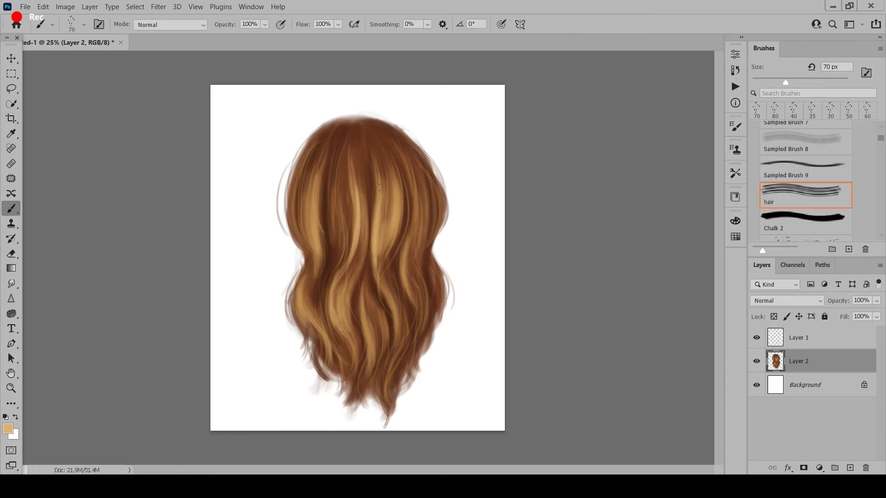
- Add pale golden highlights to the right-center, left and far right strands of the upper hair with an 80 px brush
key("bracketright")
left_click_drag(397, 179, 395, 239)
left_click_drag(319, 184, 321, 274)
mouse_move(311, 168)
left_mouse_down()
mouse_move(306, 242)
mouse_move(318, 233)
left_mouse_up()
left_click_drag(334, 184, 341, 265)
left_click_drag(412, 181, 418, 247)
key("i")
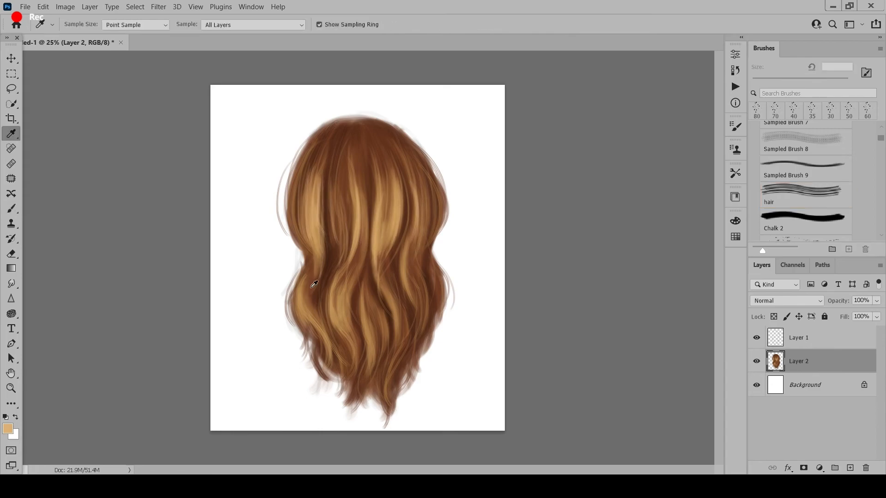
- Shade the left strands at the hair's narrow middle with dark brown sampled from the hair, enlarging the brush to 125 px
left_click(311, 287)
key("b")
key("bracketright")
key("bracketright")
left_click_drag(322, 233, 308, 296)
left_click(325, 272, "alt")
key("bracketright")
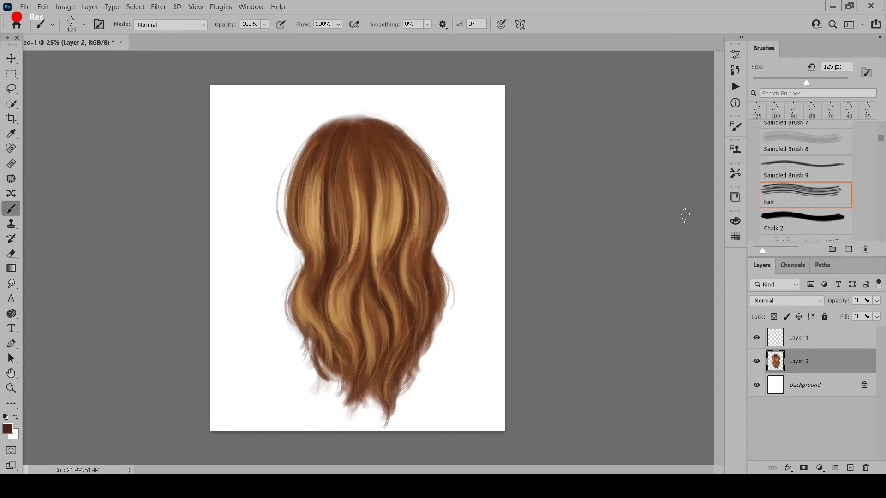